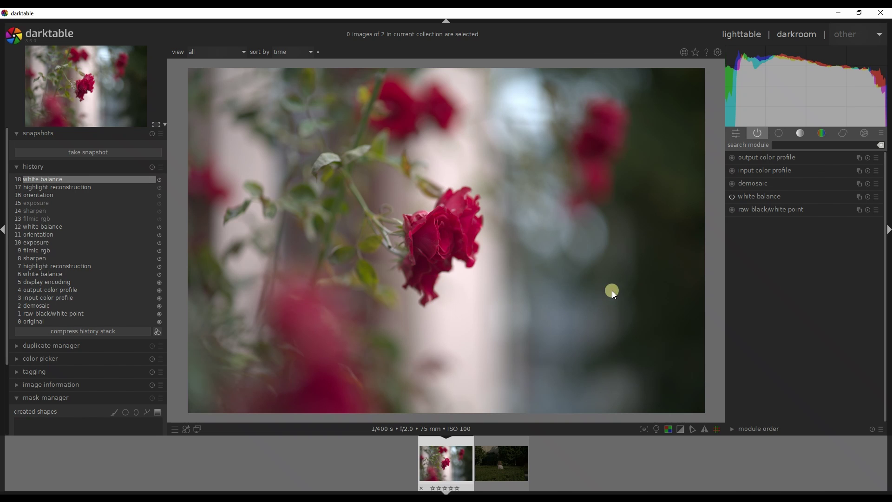
# Step: Glance at the garden photo, then enable lens correction and chromatic aberration correction on the rose
pyautogui.click(493, 470)
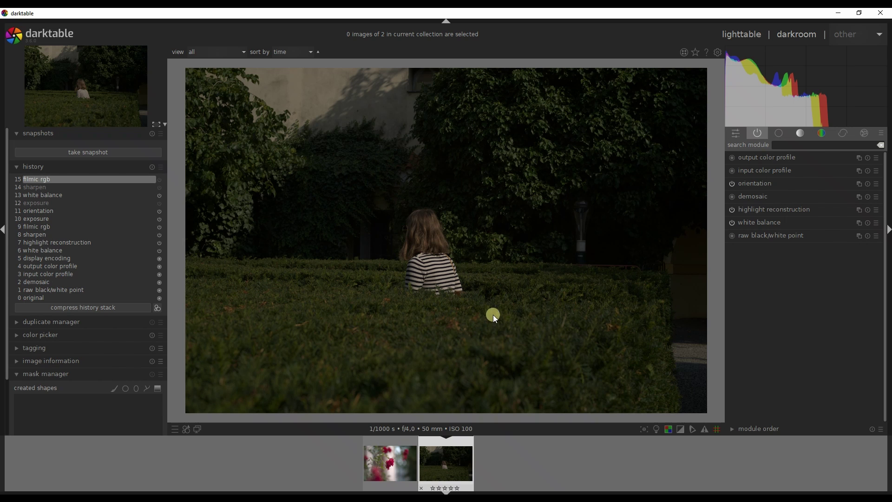
pyautogui.click(395, 463)
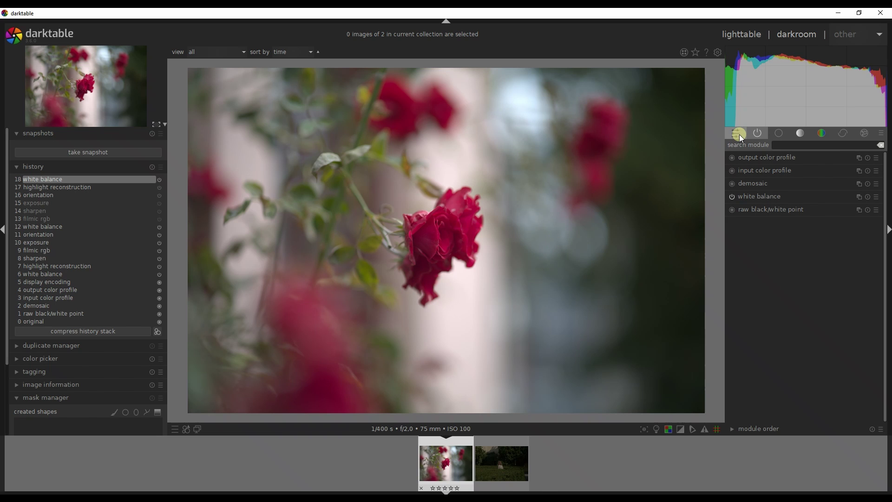
pyautogui.click(846, 132)
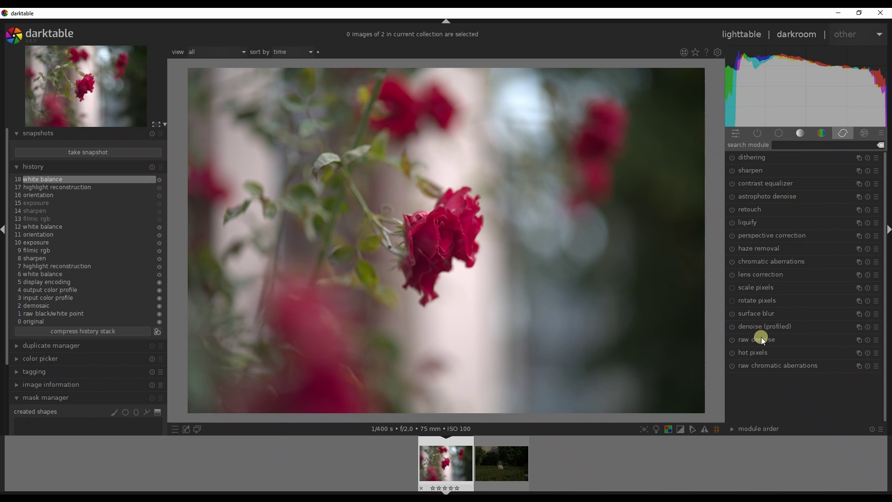
pyautogui.click(758, 274)
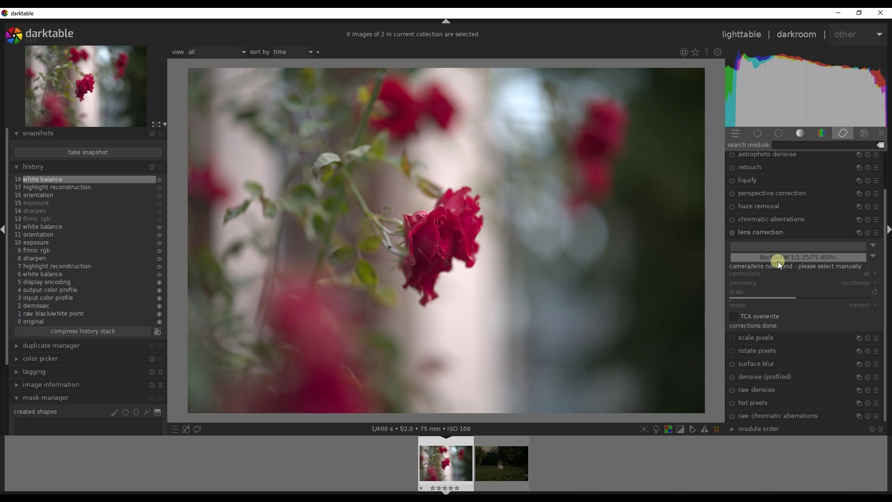
pyautogui.click(735, 237)
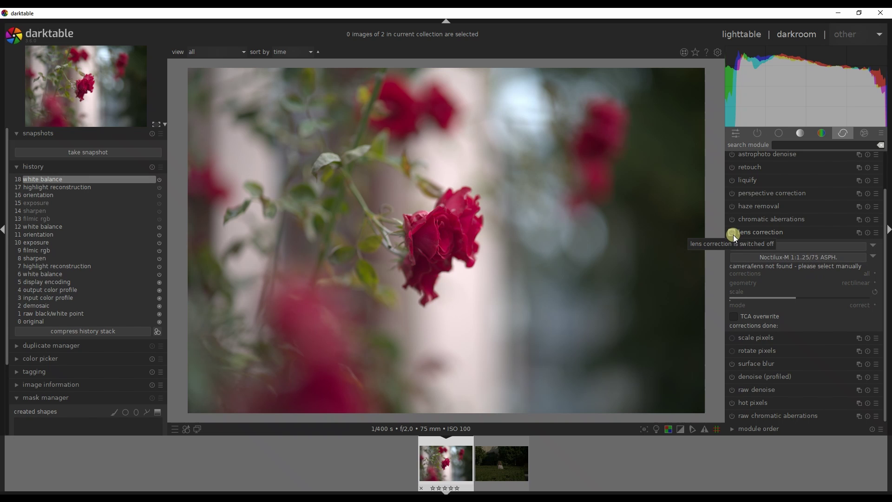
pyautogui.click(732, 233)
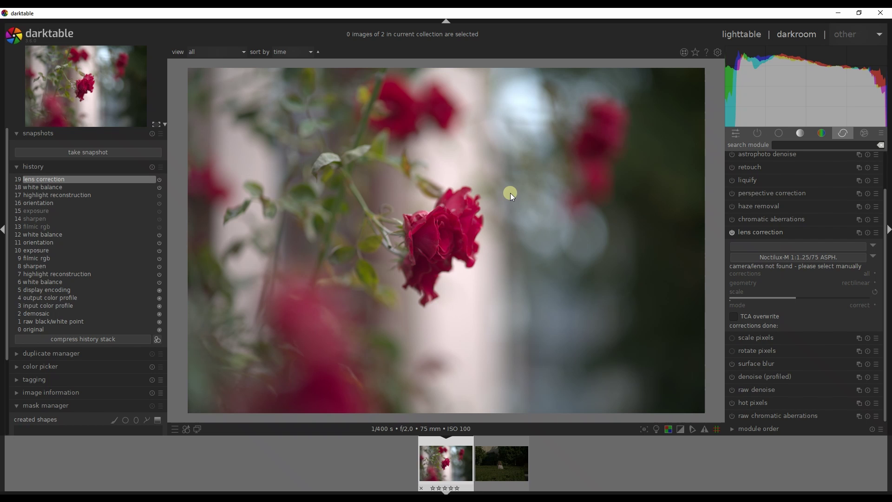
pyautogui.click(733, 220)
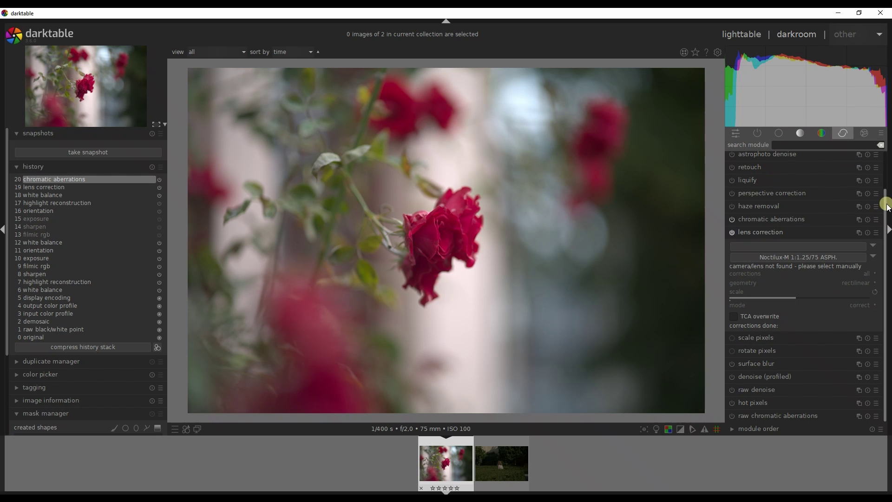
pyautogui.moveTo(885, 200); pyautogui.dragTo(881, 232)
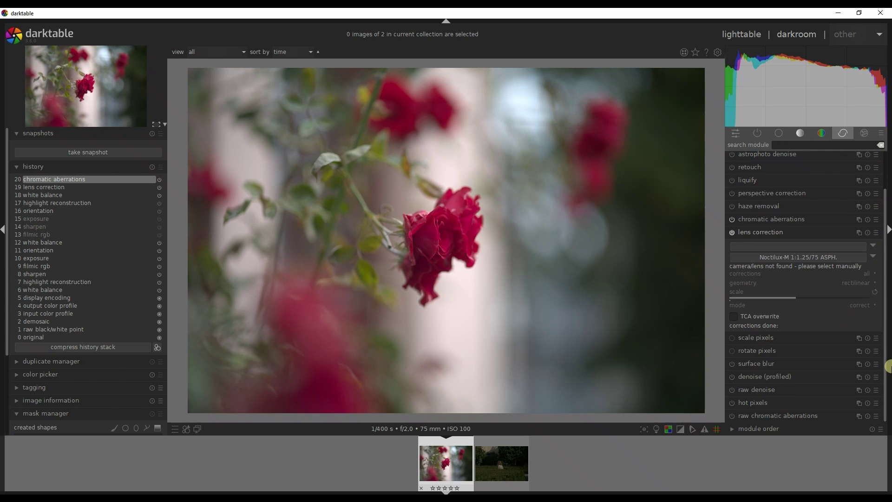
# Step: Compare raw denoise on and off zoomed into the rose petals, then fit the whole photo
pyautogui.click(732, 390)
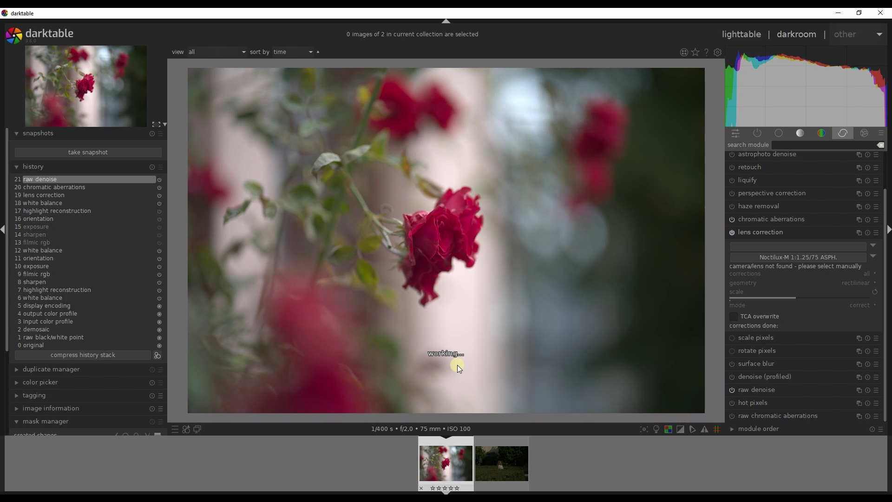
pyautogui.scroll(3, 459, 256)
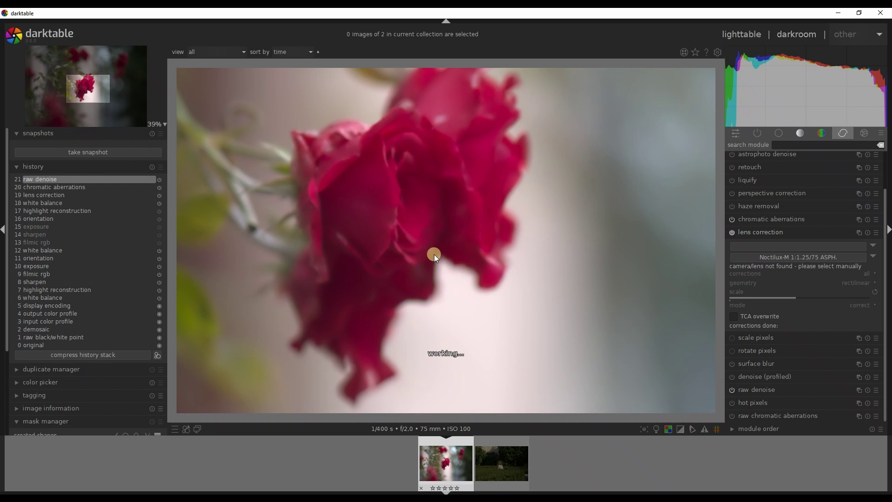
pyautogui.moveTo(371, 227); pyautogui.dragTo(414, 296)
pyautogui.scroll(2, 439, 272)
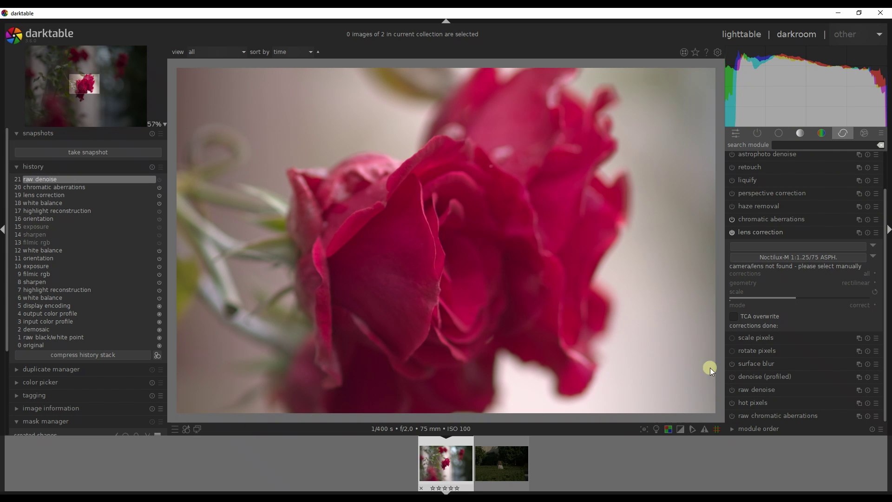
pyautogui.click(731, 391)
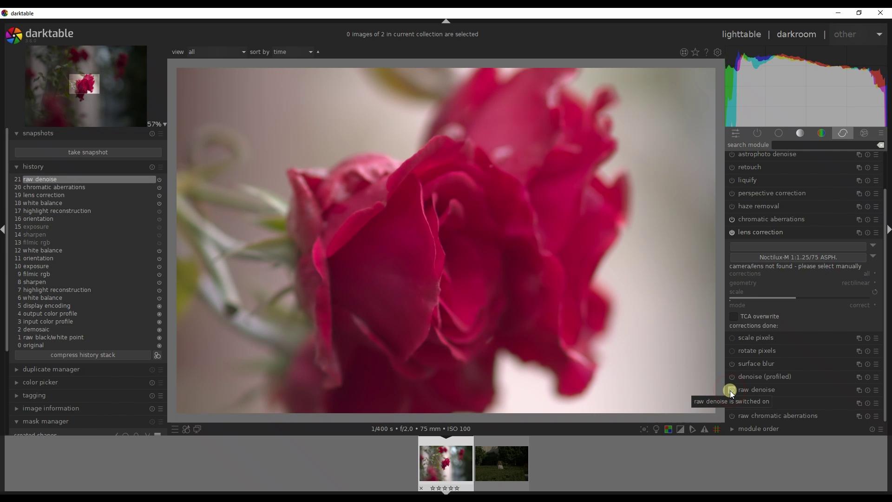
pyautogui.click(730, 391)
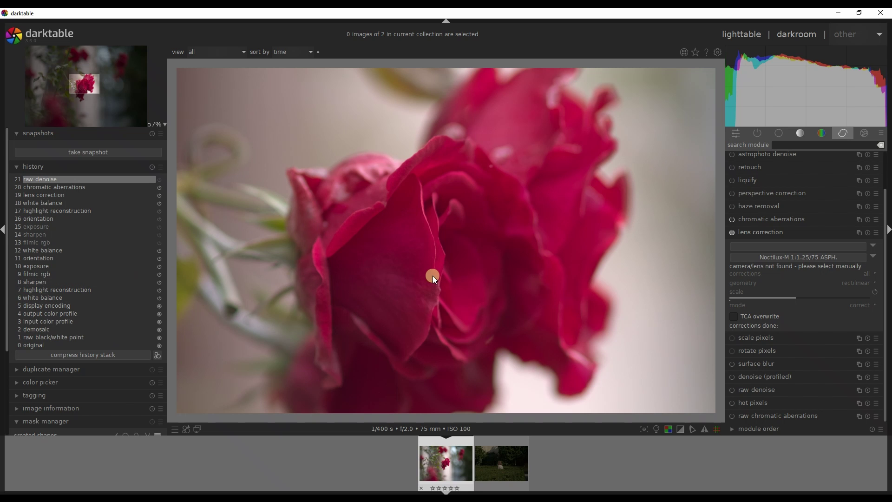
pyautogui.middleClick(380, 217)
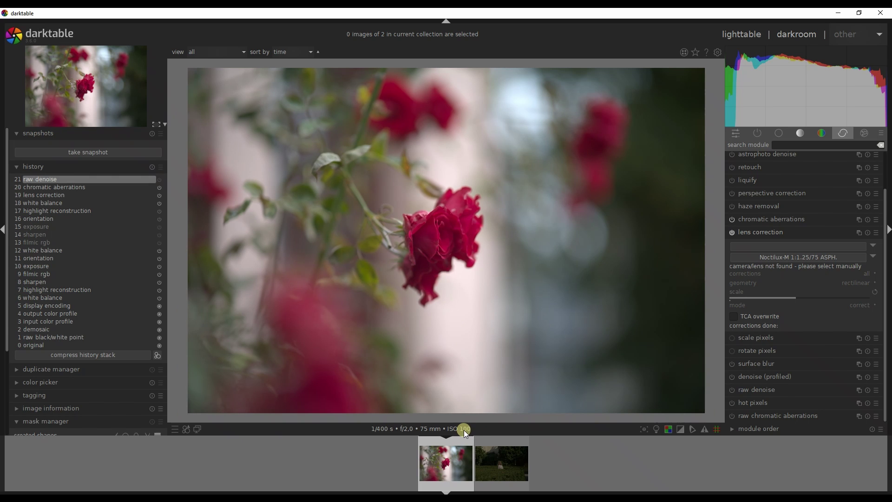
# Step: Change the rose photo's RCD demosaic color smoothing setting to once
pyautogui.click(757, 230)
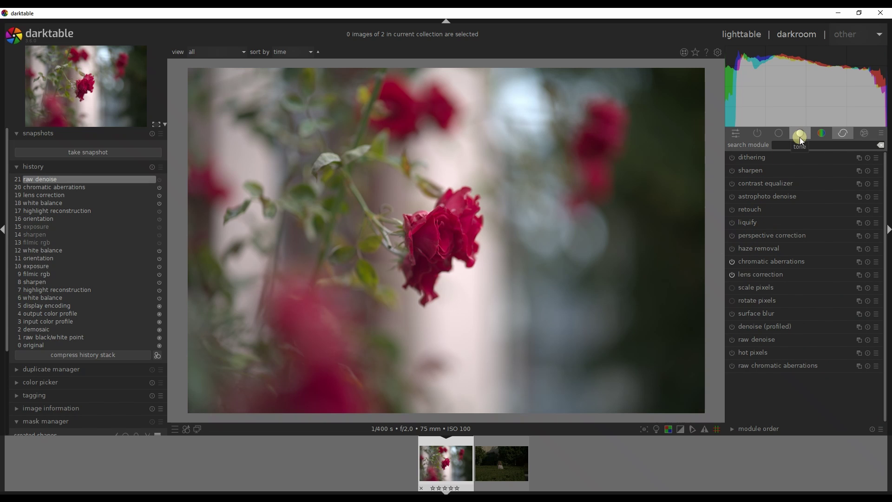
pyautogui.click(756, 136)
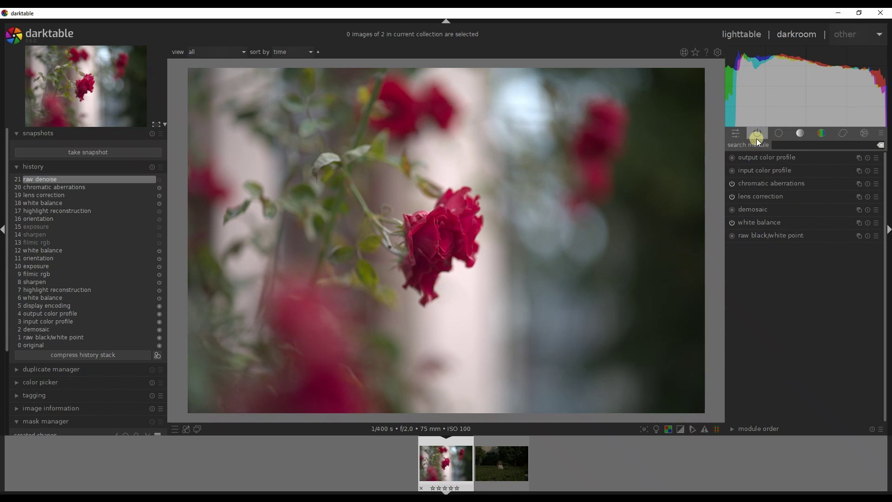
pyautogui.click(777, 207)
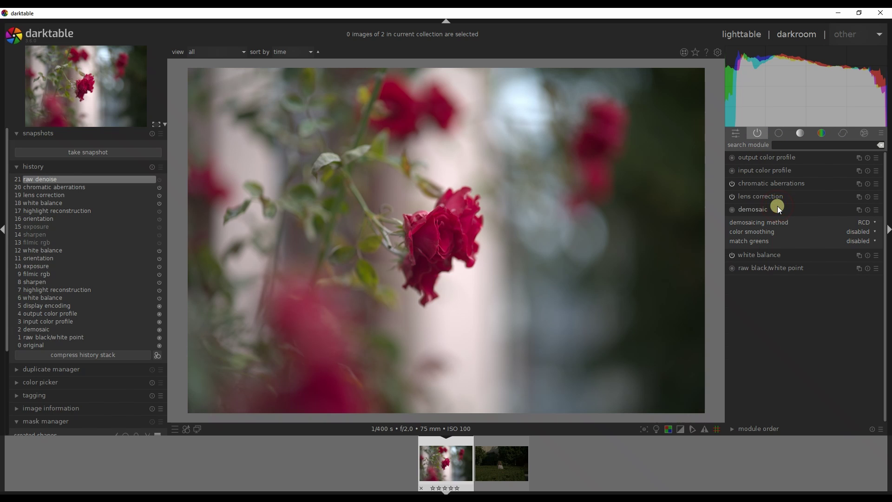
pyautogui.click(862, 232)
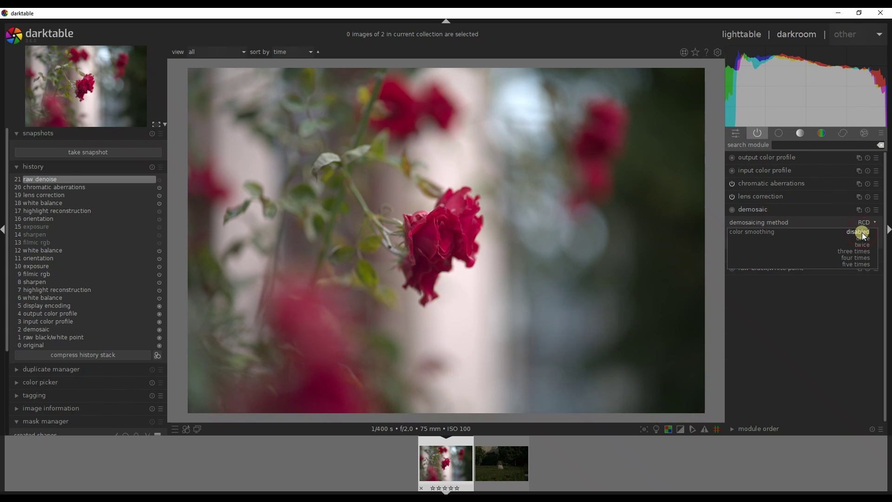
pyautogui.click(862, 239)
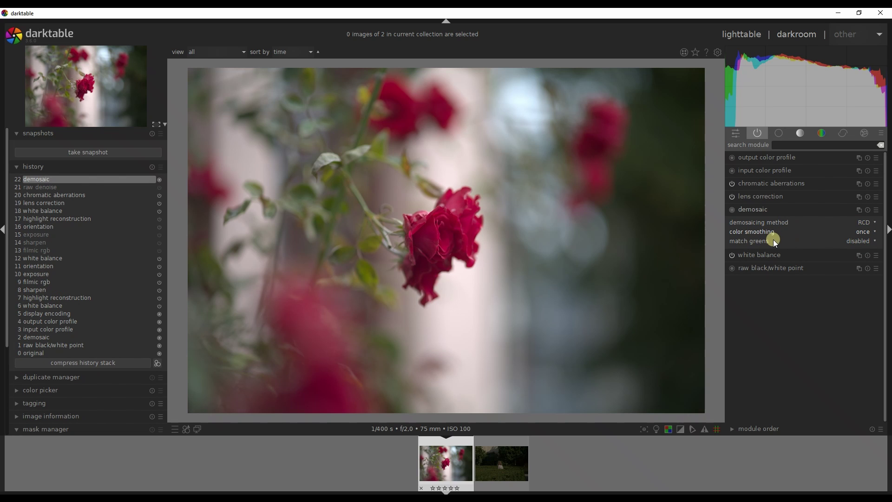
pyautogui.click(757, 212)
pyautogui.click(777, 132)
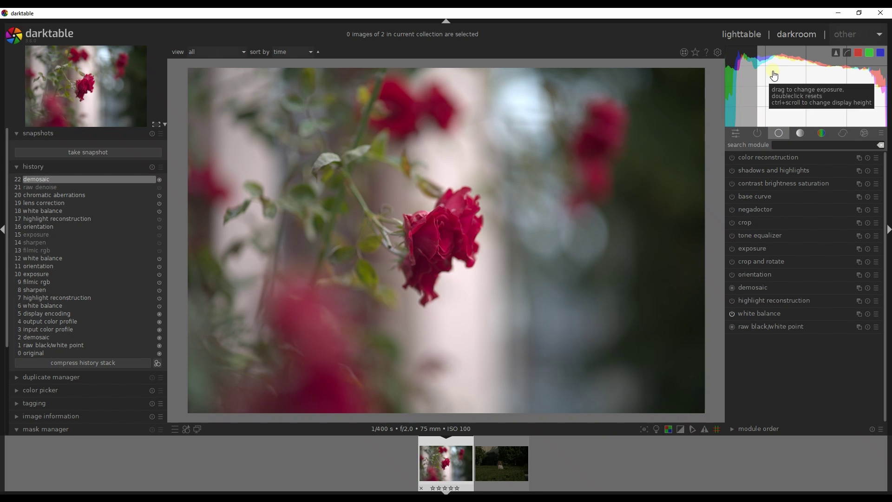
pyautogui.click(420, 235)
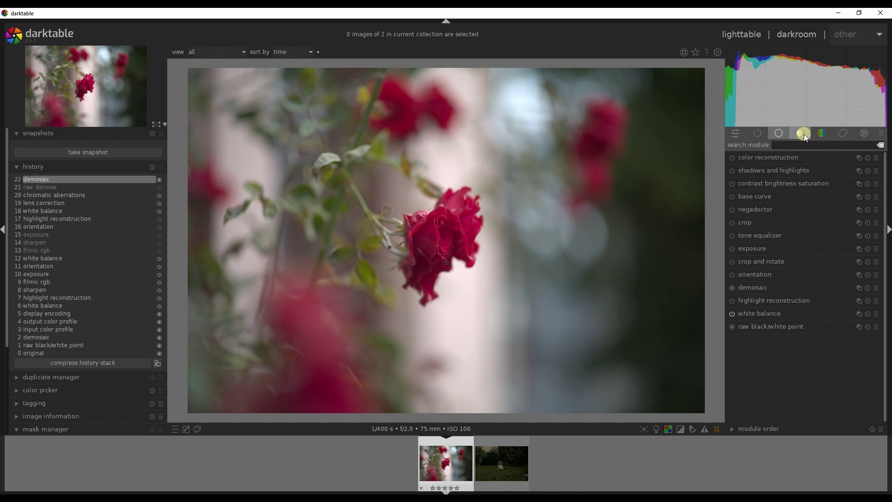
# Step: Enable velvia, compare it on and off, and set its strength to 63%
pyautogui.click(823, 134)
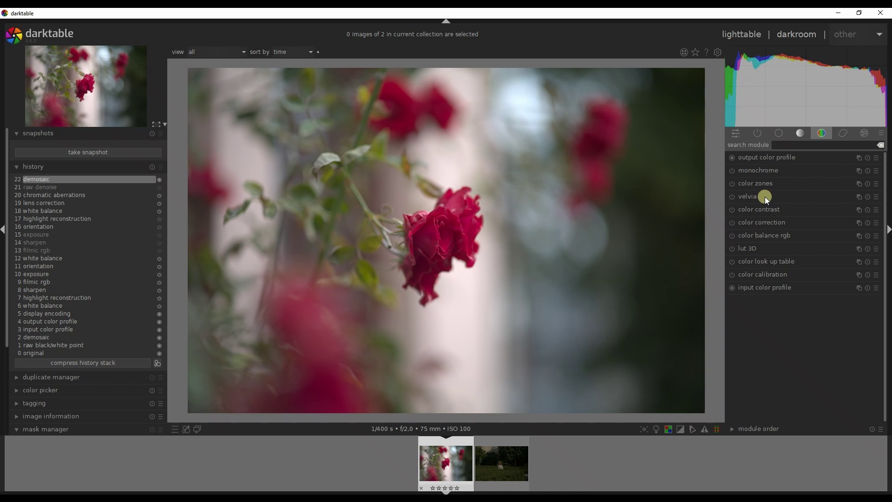
pyautogui.click(731, 197)
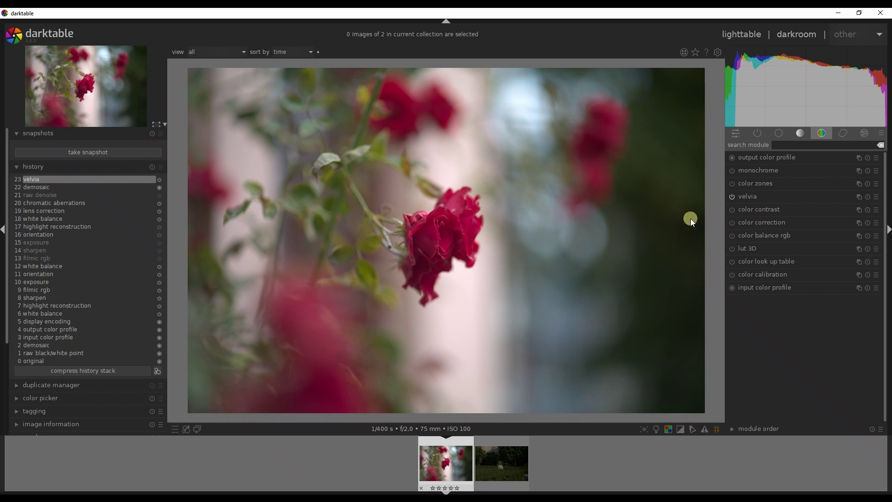
pyautogui.click(761, 197)
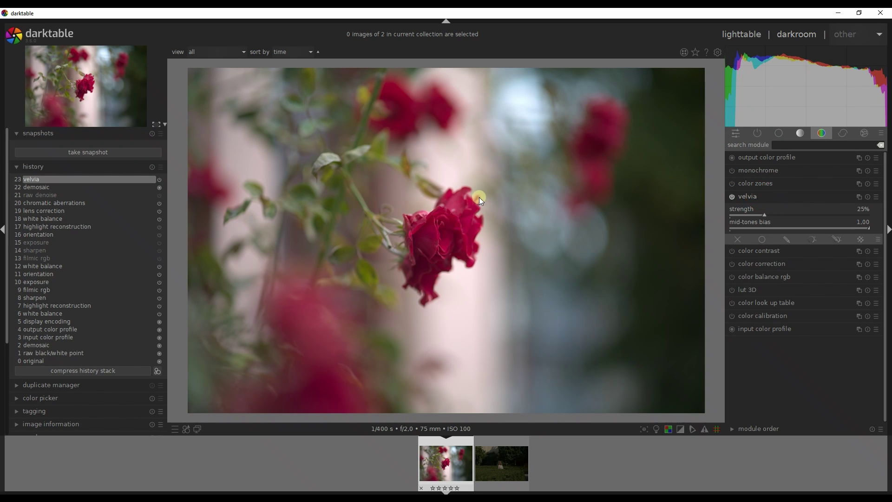
pyautogui.click(733, 199)
pyautogui.click(733, 198)
pyautogui.moveTo(782, 217); pyautogui.dragTo(823, 215)
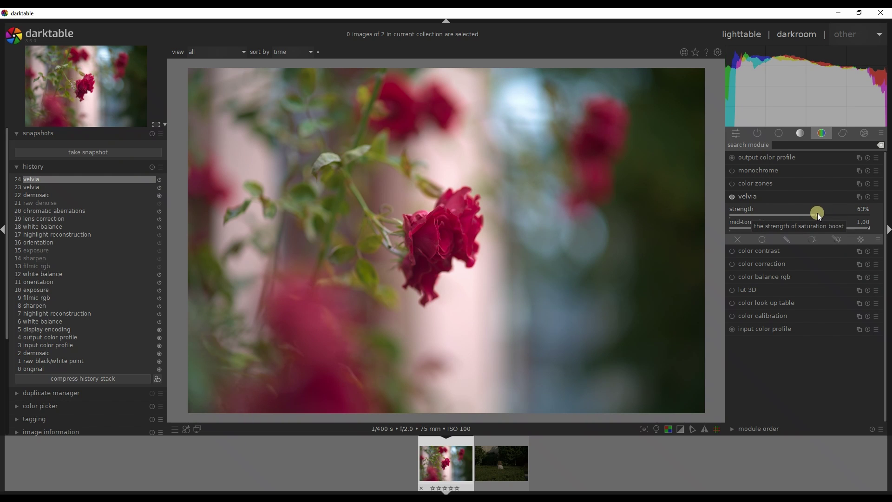
# Step: Switch on color contrast and drag green-magenta contrast up to 1.89
pyautogui.click(758, 192)
pyautogui.click(762, 208)
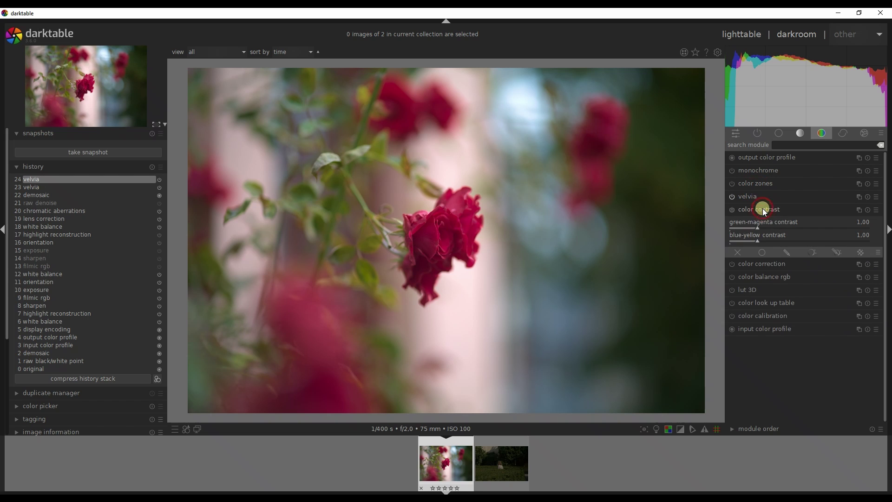
pyautogui.click(732, 210)
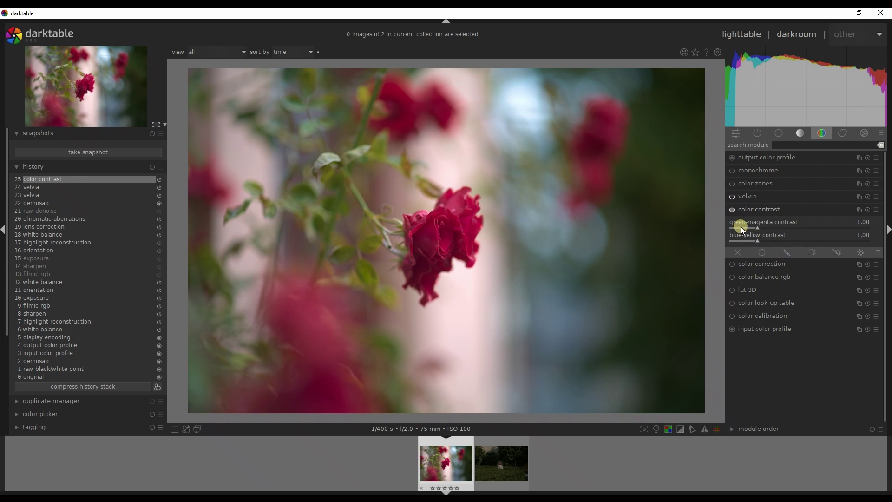
pyautogui.moveTo(756, 227); pyautogui.dragTo(782, 229)
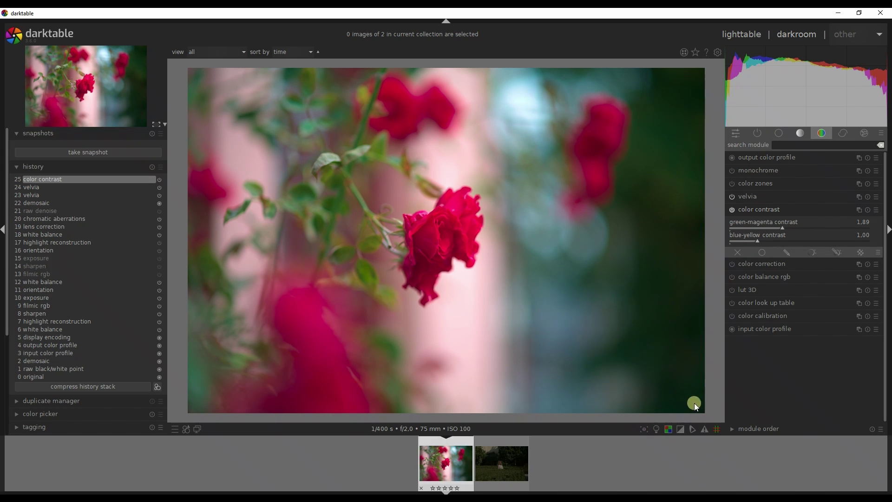
# Step: Check clipping and gamut, lowering green-magenta contrast to 1.21 so the reds stay in gamut
pyautogui.click(684, 431)
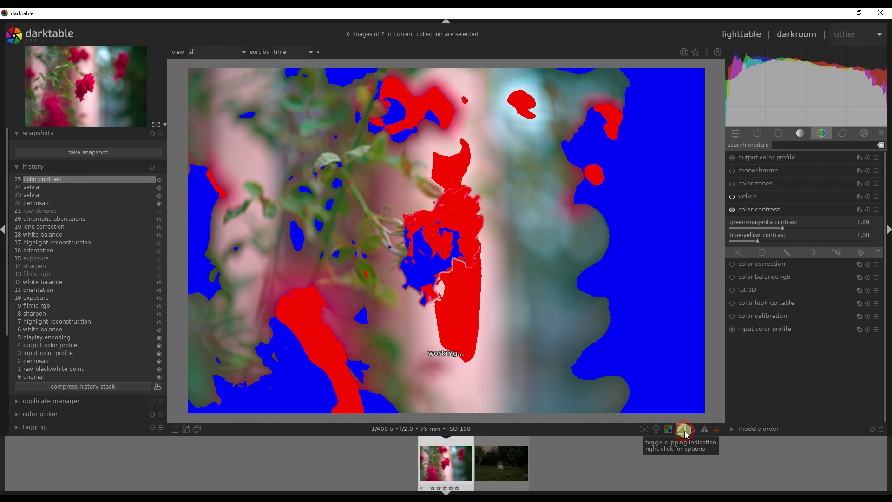
pyautogui.click(684, 430)
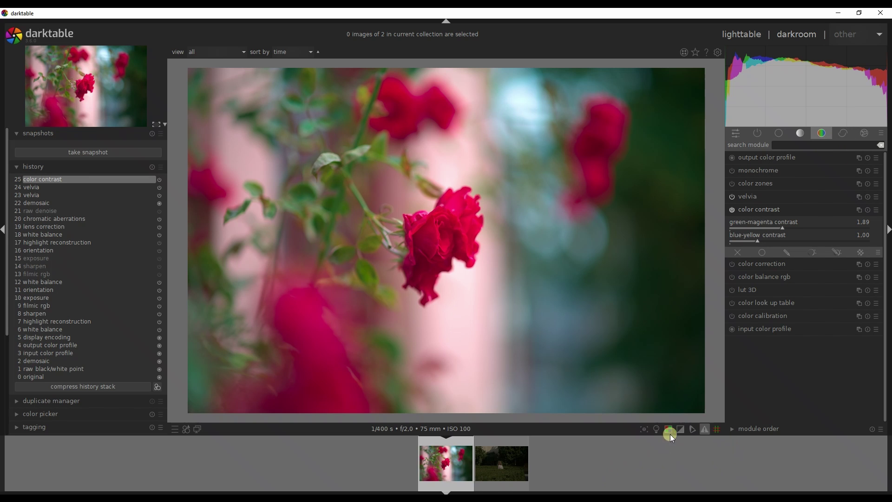
pyautogui.click(705, 431)
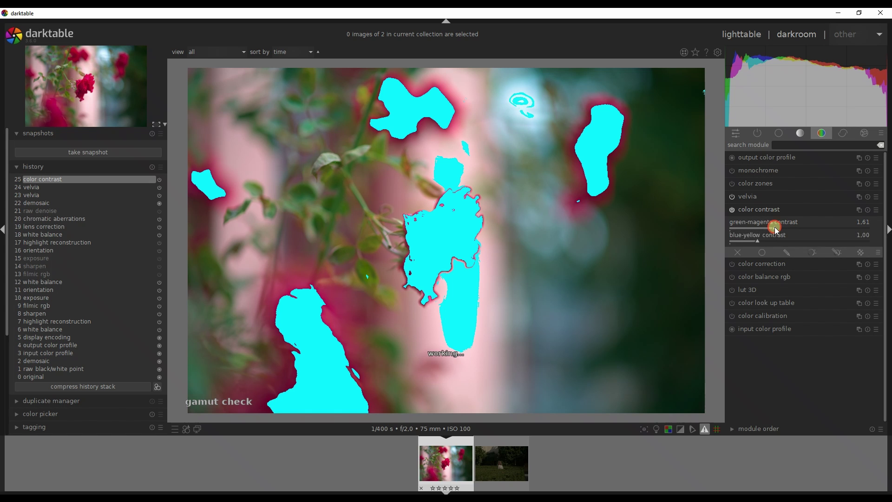
pyautogui.click(773, 227)
pyautogui.moveTo(774, 227); pyautogui.dragTo(763, 229)
pyautogui.click(705, 428)
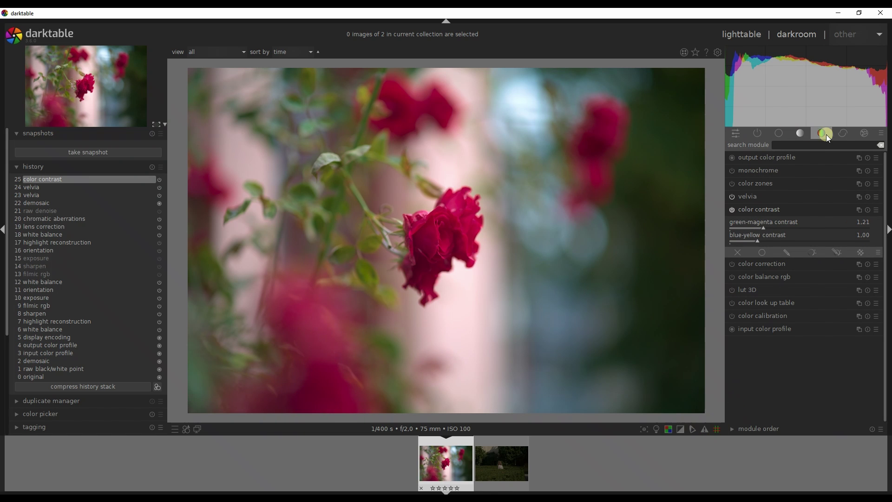
pyautogui.click(756, 208)
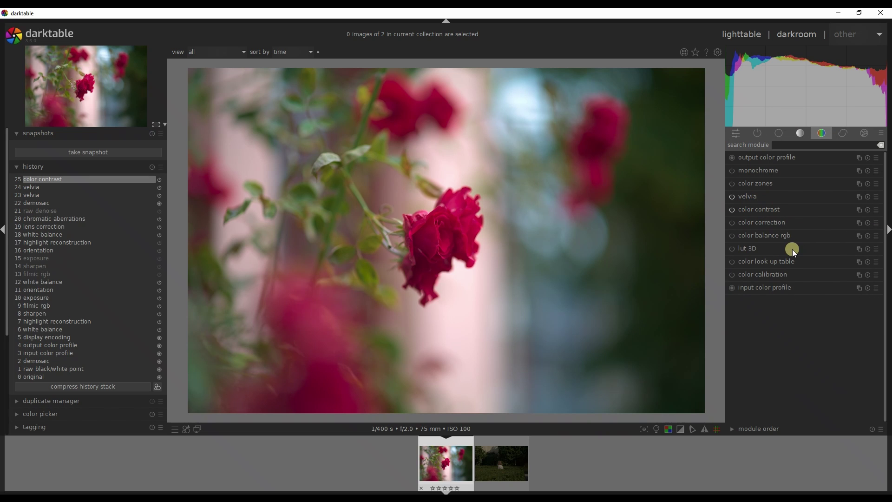
# Step: Bend the tone curve up through the midtones and add a raised point near the shadows
pyautogui.click(797, 134)
pyautogui.click(768, 183)
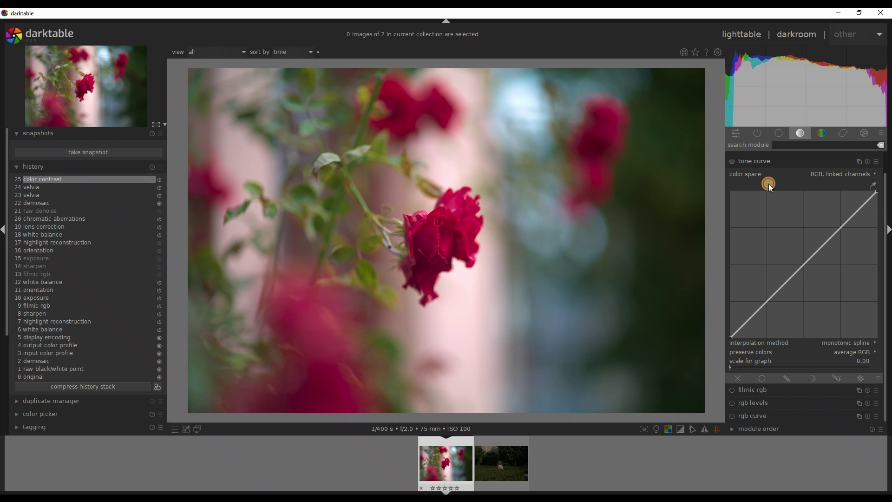
pyautogui.moveTo(796, 269); pyautogui.dragTo(787, 252)
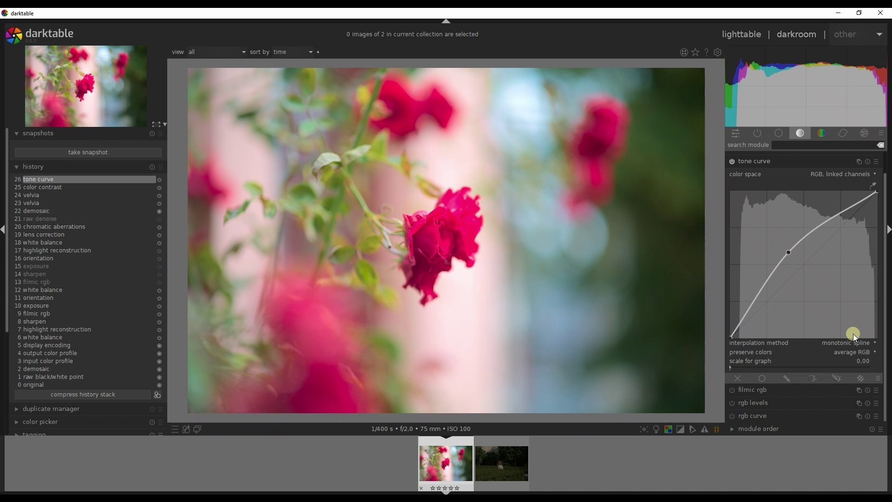
pyautogui.moveTo(745, 314); pyautogui.dragTo(749, 320)
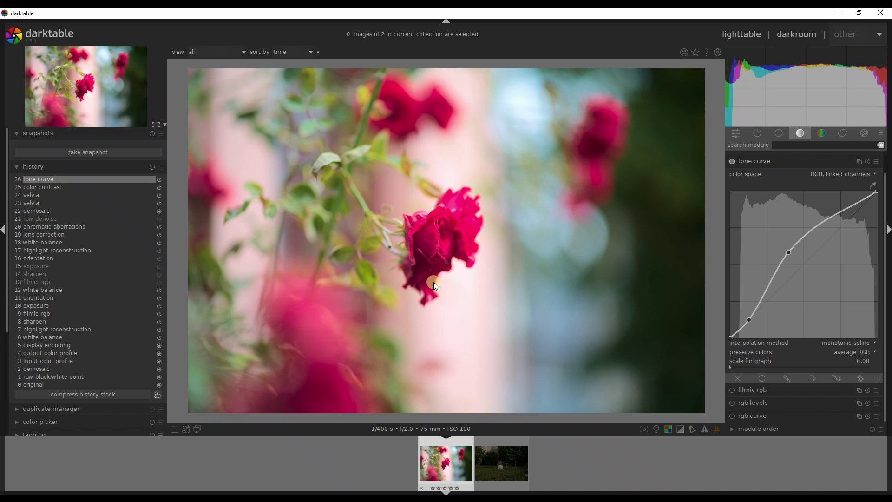
pyautogui.click(771, 180)
pyautogui.scroll(1, 883, 334)
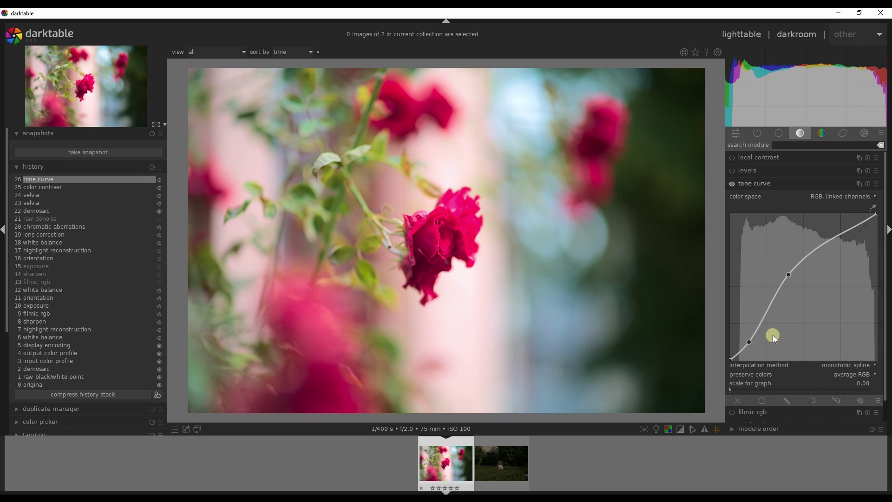
pyautogui.moveTo(747, 339); pyautogui.dragTo(728, 352)
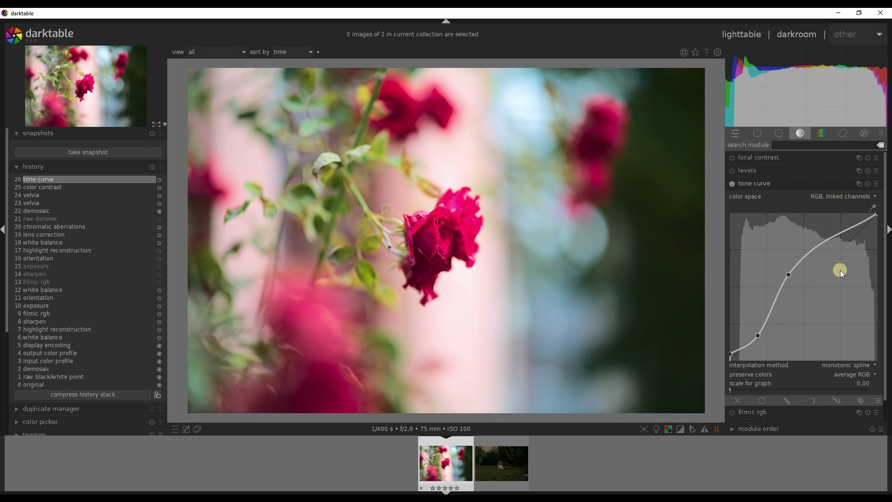
pyautogui.moveTo(757, 335); pyautogui.dragTo(754, 332)
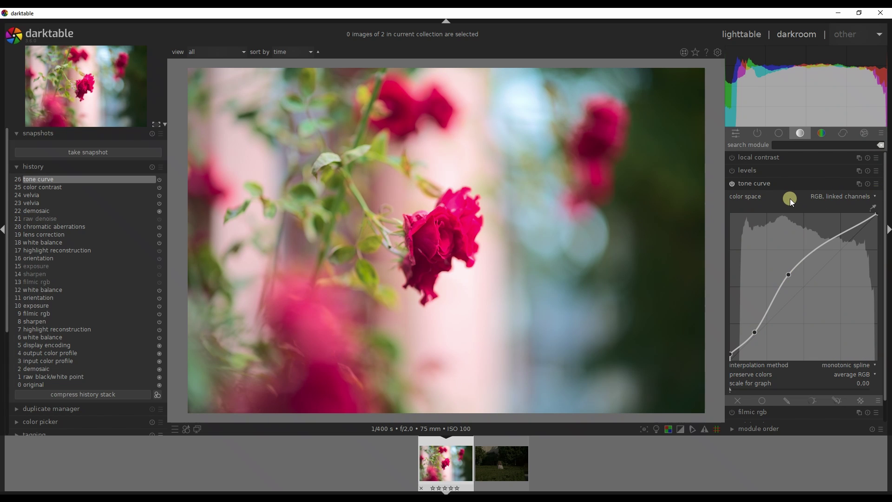
# Step: Turn on shadows and highlights with highlights at -64.24, checking the result zoomed in
pyautogui.click(789, 184)
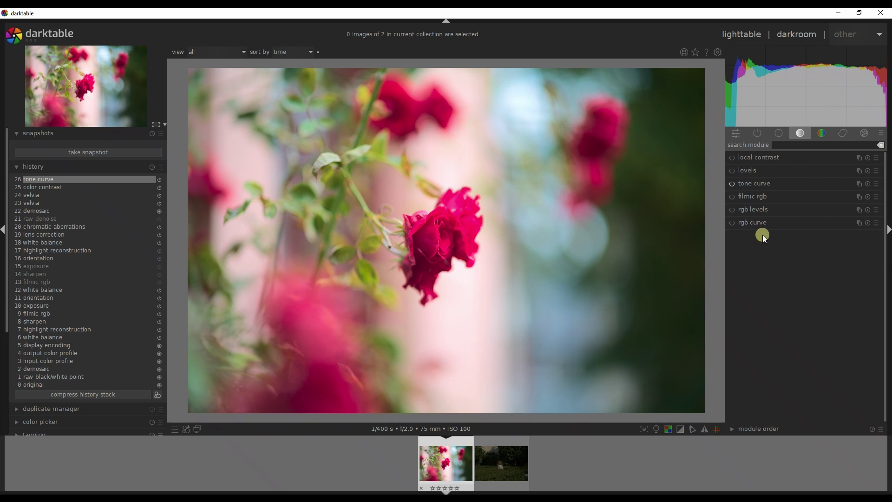
pyautogui.click(779, 133)
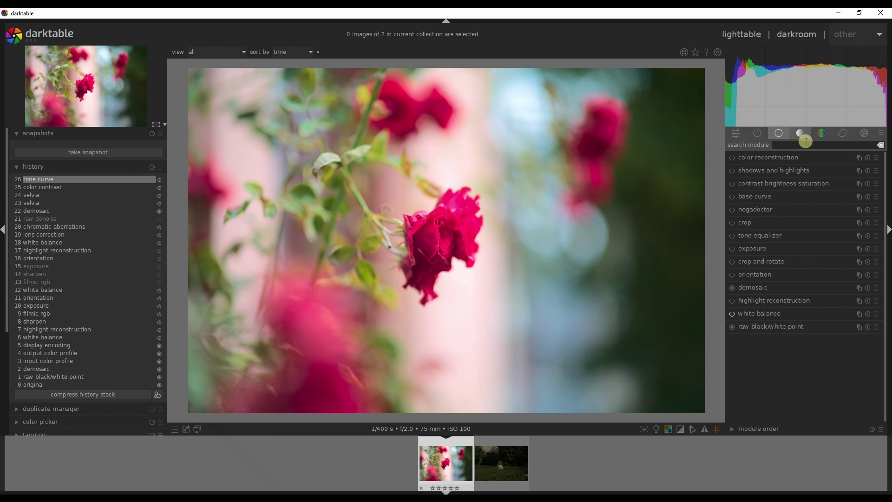
pyautogui.click(806, 172)
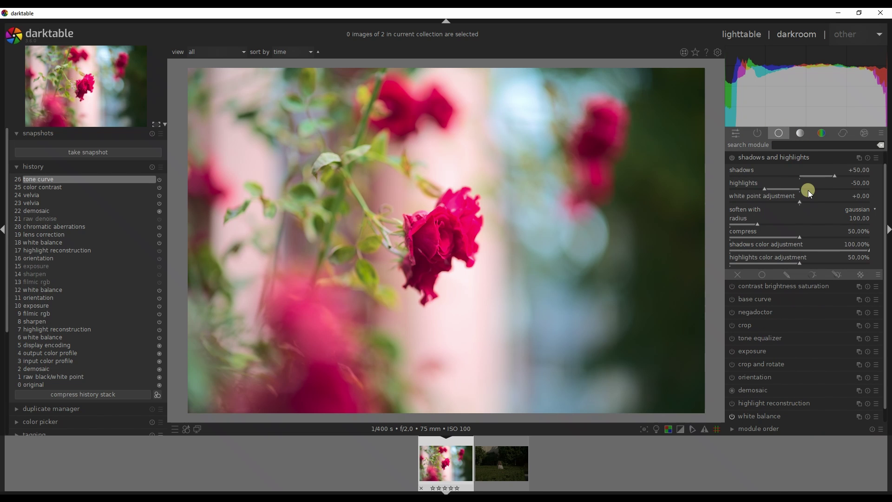
pyautogui.moveTo(761, 189); pyautogui.dragTo(754, 188)
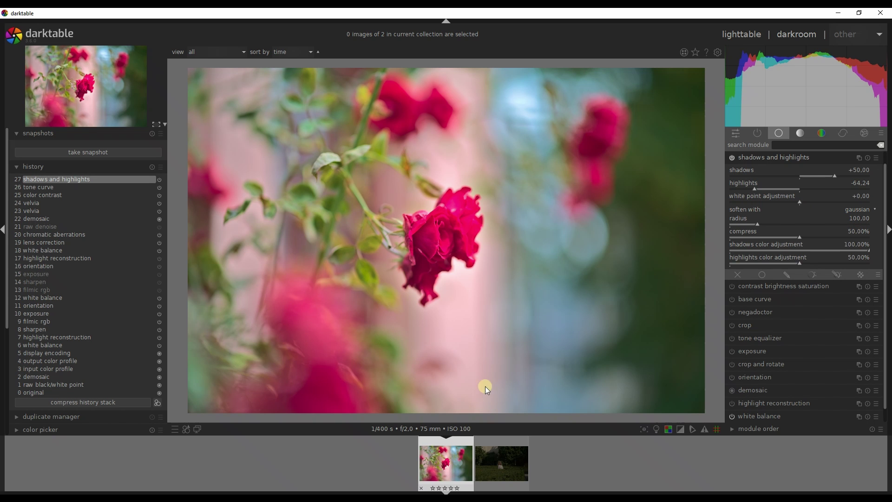
pyautogui.scroll(3, 437, 235)
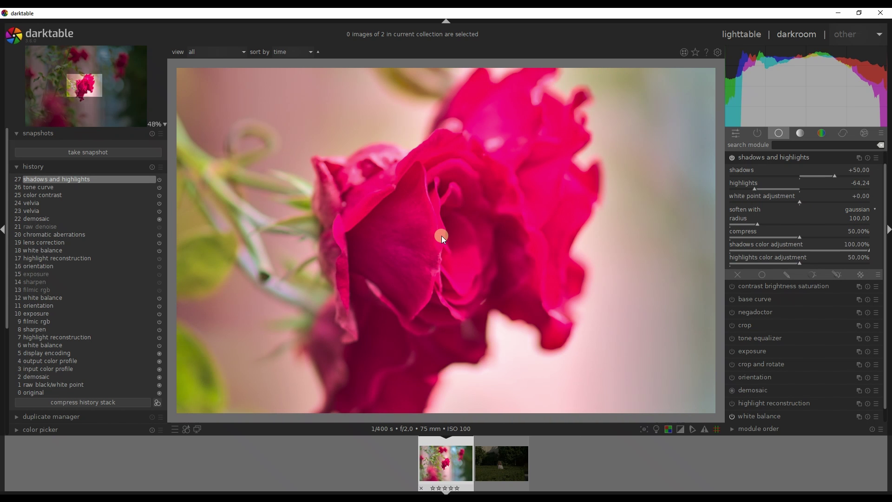
pyautogui.scroll(1, 441, 236)
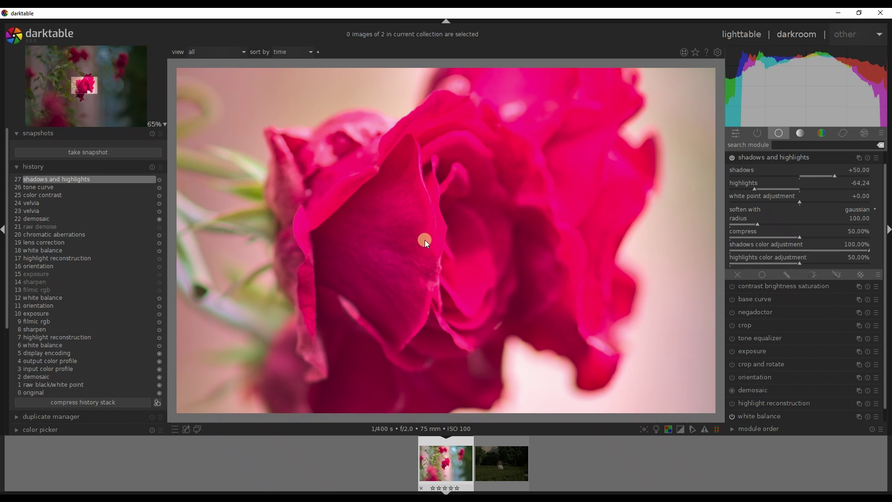
pyautogui.middleClick(425, 240)
pyautogui.click(790, 157)
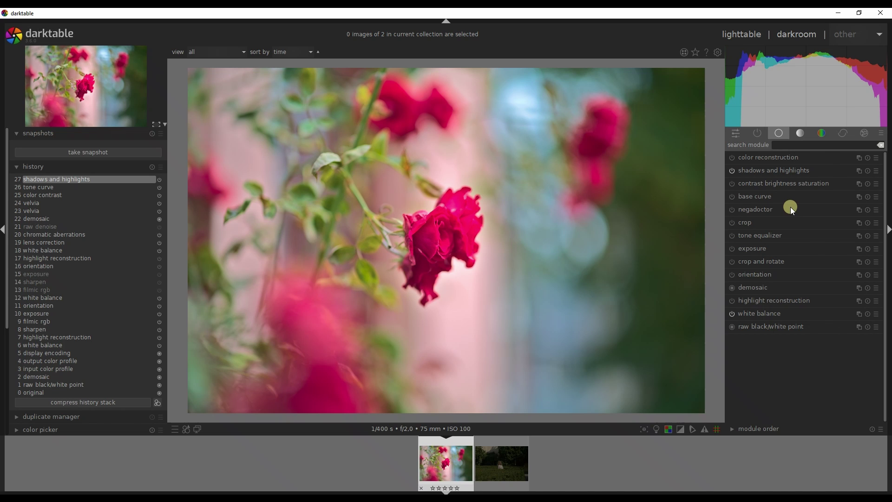
# Step: Enable crop and rotate, frame the crop around the main rose, and switch to the garden photo
pyautogui.click(772, 263)
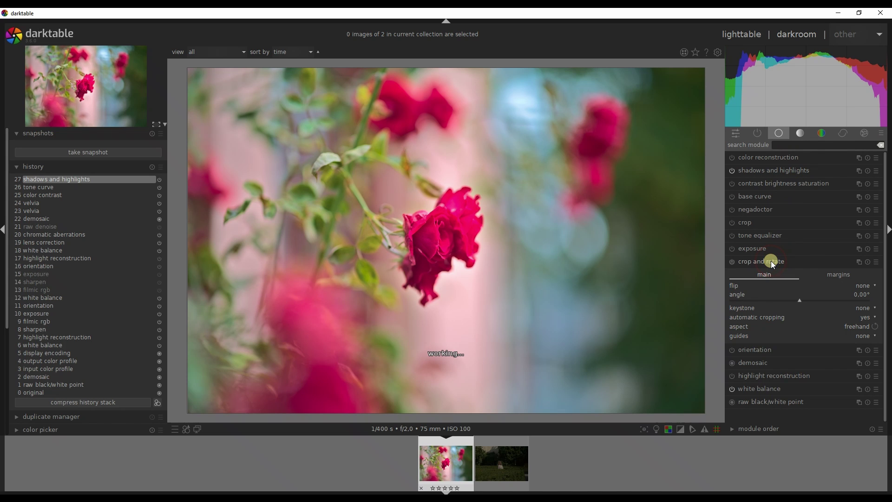
pyautogui.click(732, 262)
pyautogui.click(247, 96)
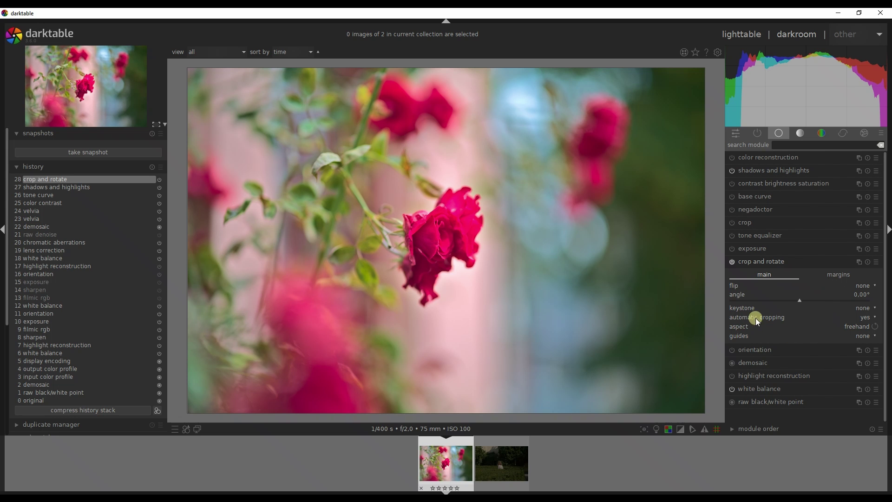
pyautogui.scroll(-1, 863, 336)
pyautogui.moveTo(199, 79); pyautogui.dragTo(323, 175)
pyautogui.moveTo(541, 310); pyautogui.dragTo(506, 255)
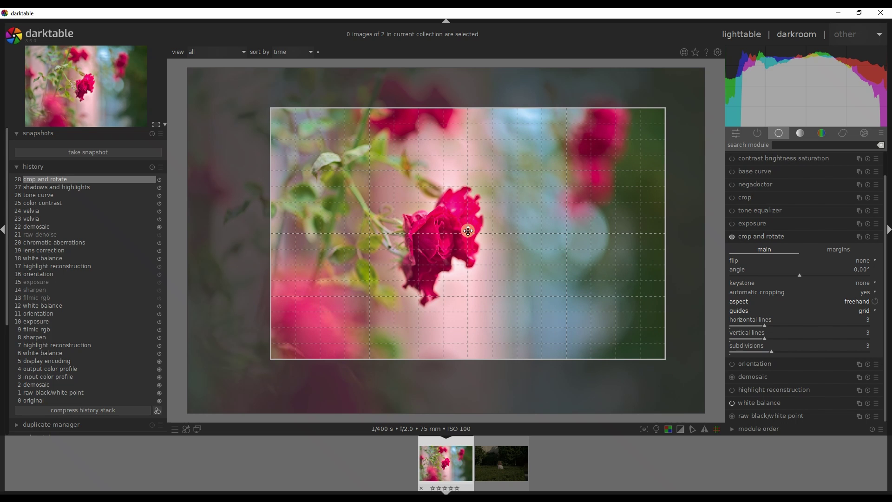
pyautogui.click(771, 236)
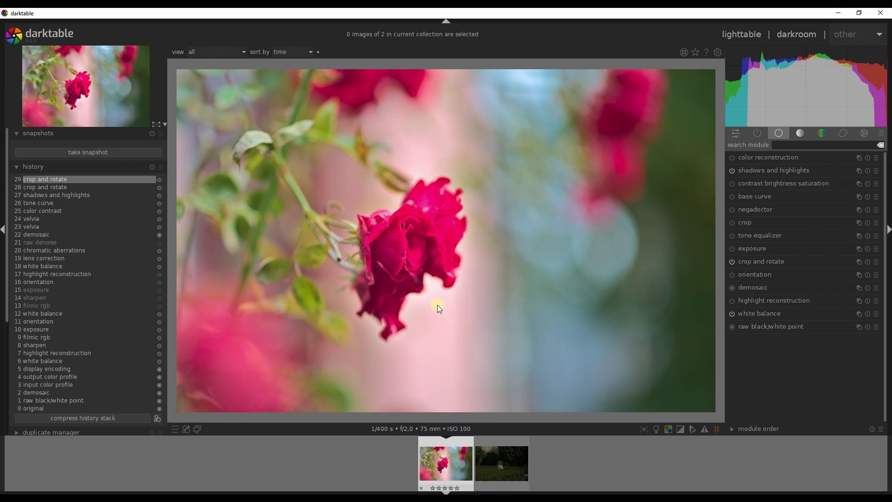
pyautogui.click(500, 464)
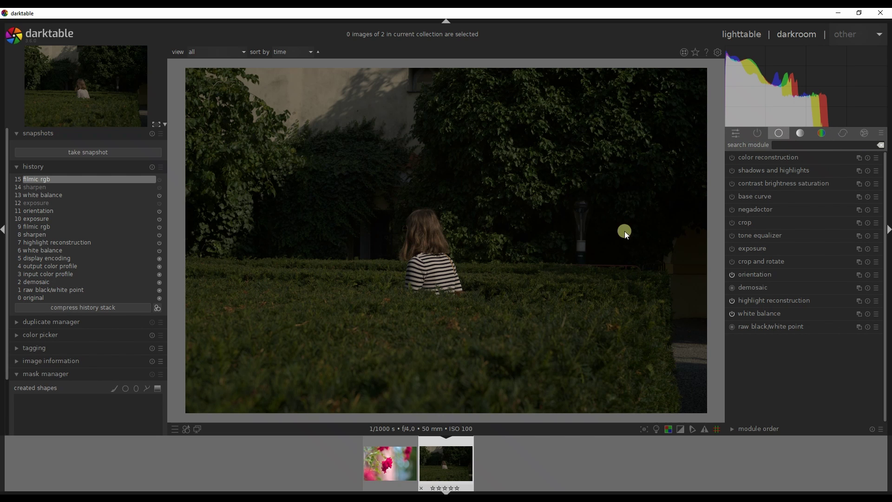
# Step: Enable exposure on the garden photo and raise it from 0.50 EV to about 1.36 EV
pyautogui.click(760, 134)
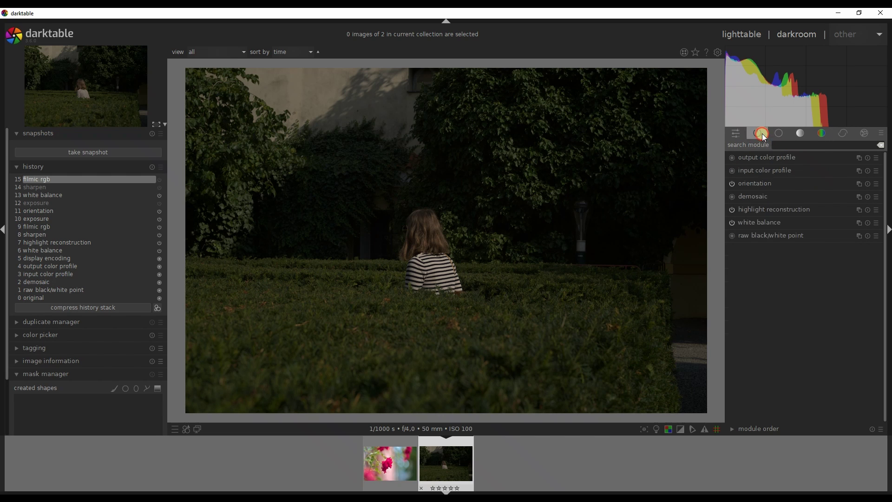
pyautogui.click(737, 133)
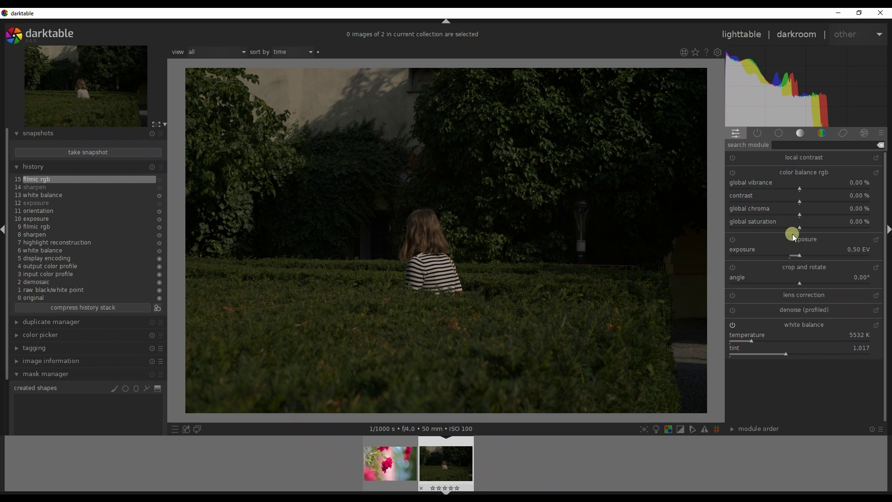
pyautogui.click(732, 240)
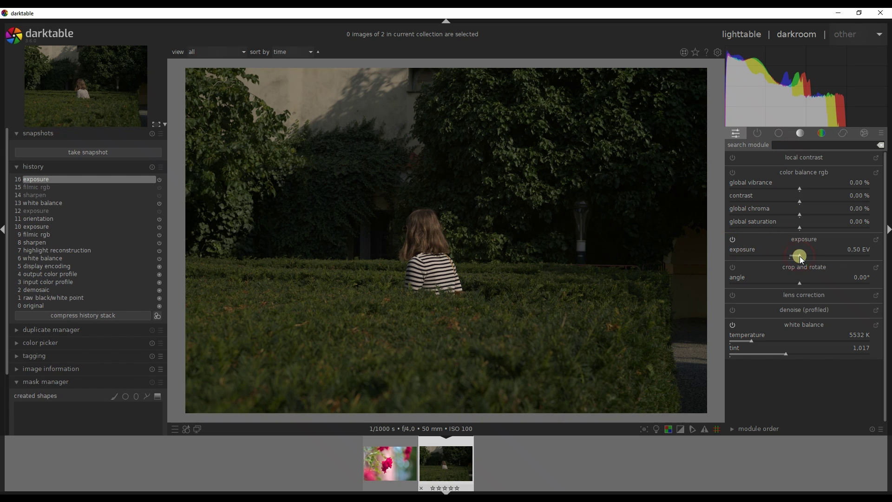
pyautogui.moveTo(800, 258); pyautogui.dragTo(816, 260)
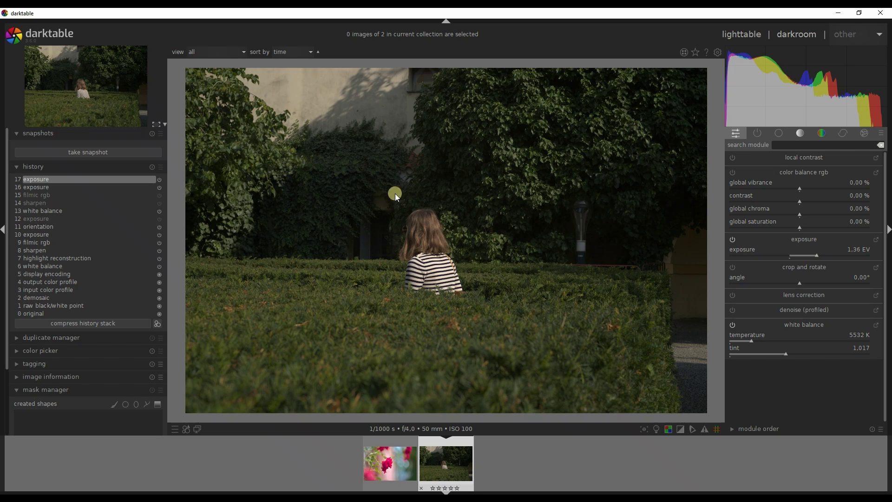
pyautogui.click(757, 133)
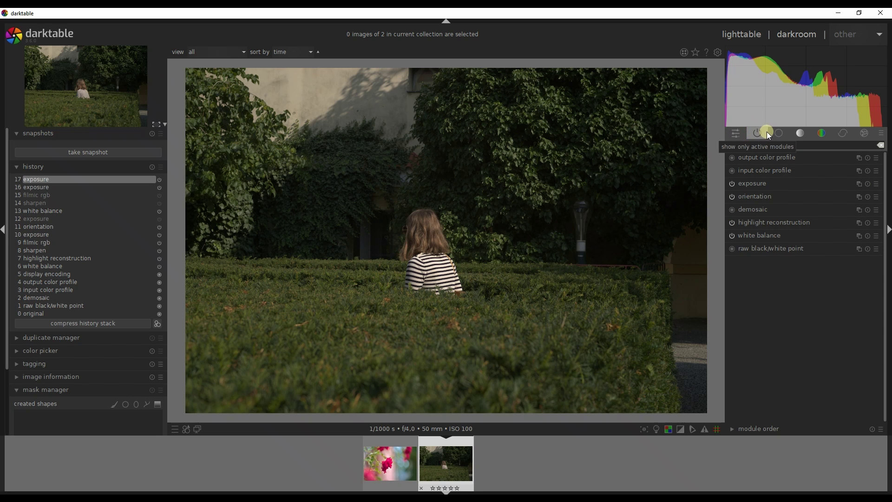
pyautogui.click(774, 133)
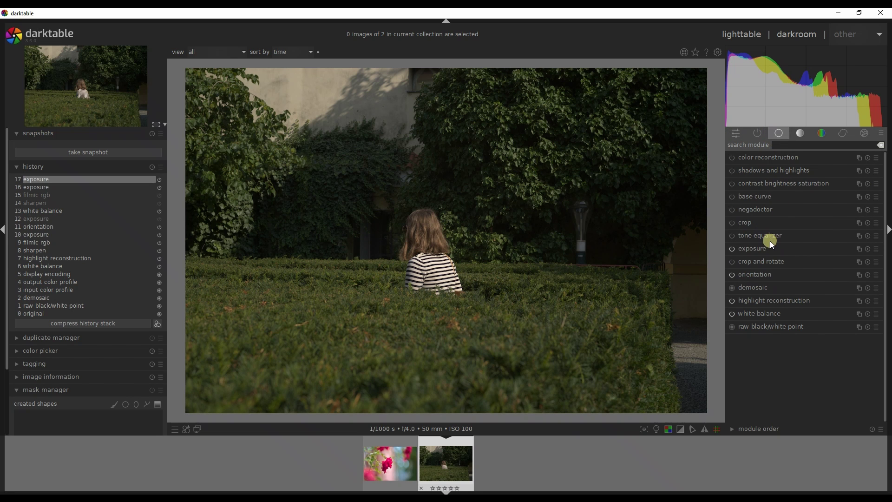
# Step: Crop the garden photo to 5645 × 3758, framing the girl in the hedge more tightly
pyautogui.click(801, 133)
pyautogui.click(779, 133)
pyautogui.click(749, 222)
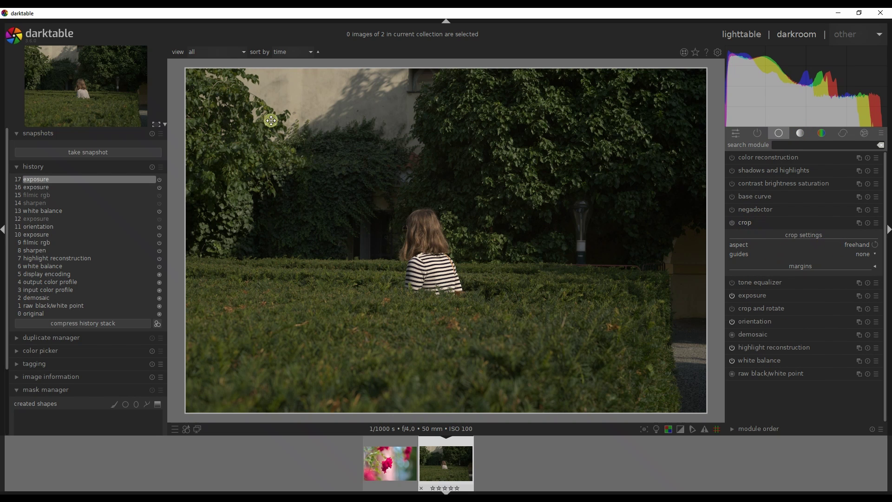
pyautogui.moveTo(192, 80); pyautogui.dragTo(333, 165)
pyautogui.moveTo(575, 321); pyautogui.dragTo(485, 259)
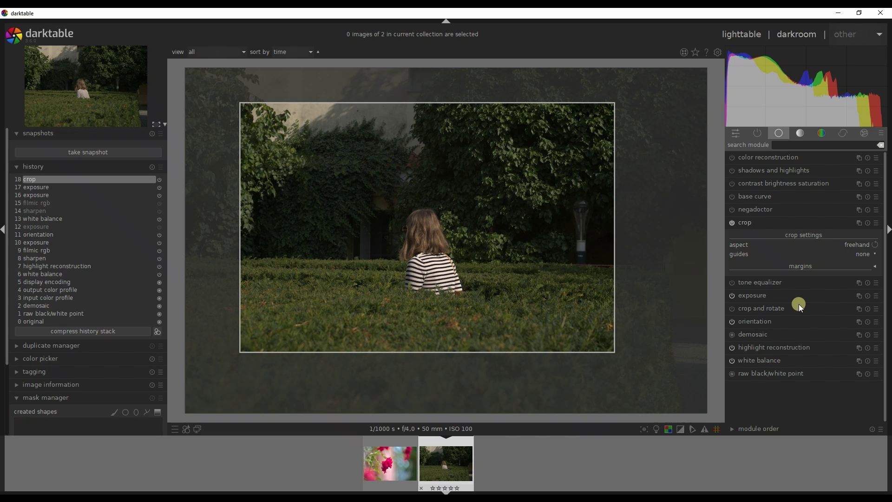
pyautogui.click(781, 224)
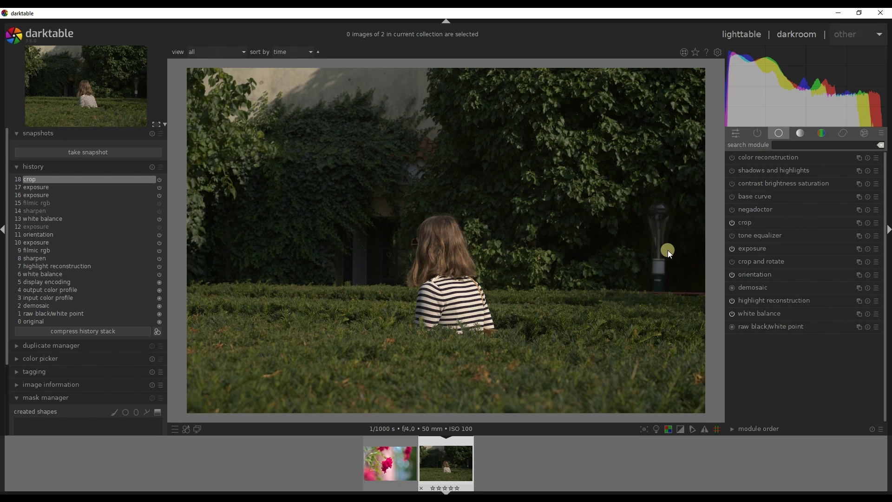
# Step: Enable the monochrome module to turn the garden photo black and white
pyautogui.click(796, 135)
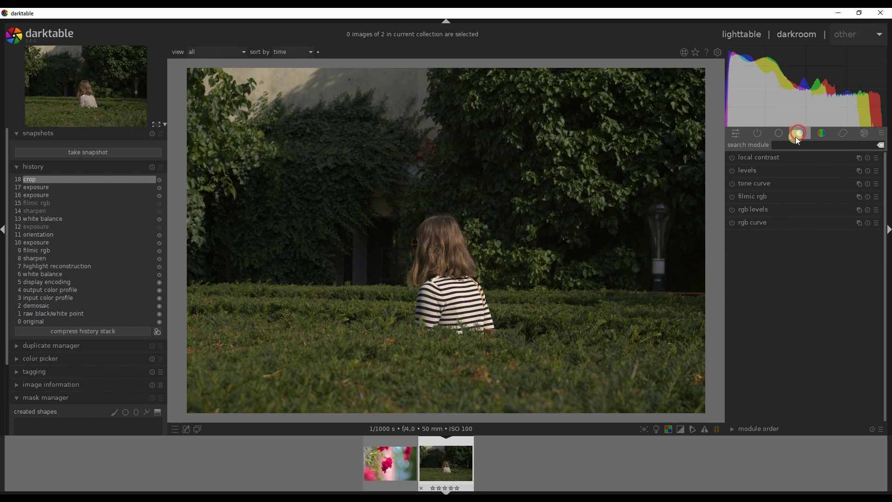
pyautogui.click(821, 135)
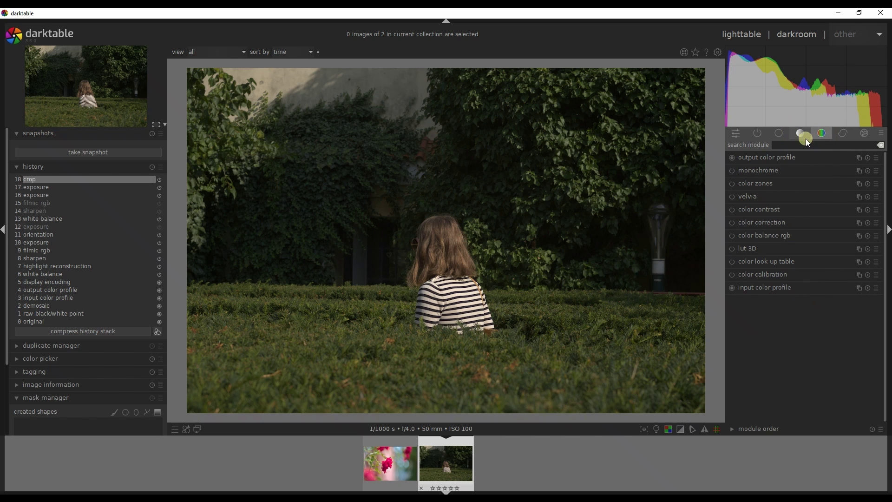
pyautogui.click(783, 133)
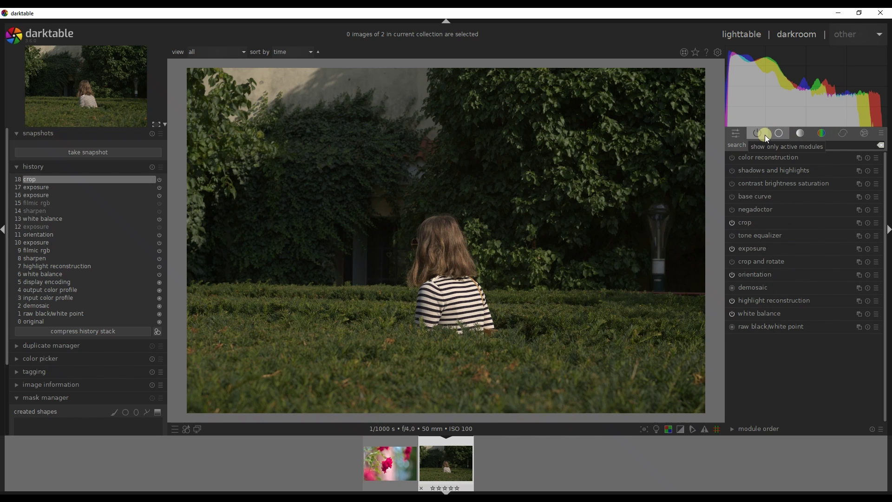
pyautogui.click(762, 133)
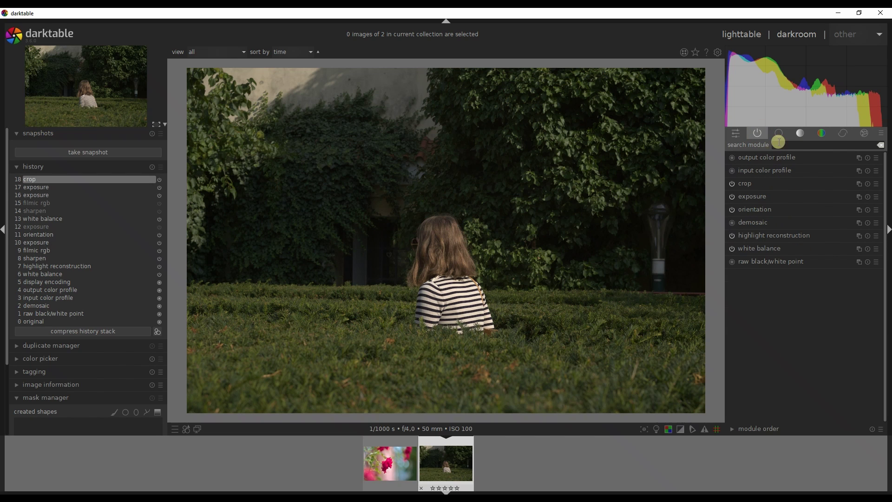
pyautogui.click(780, 135)
pyautogui.scroll(-2, 782, 133)
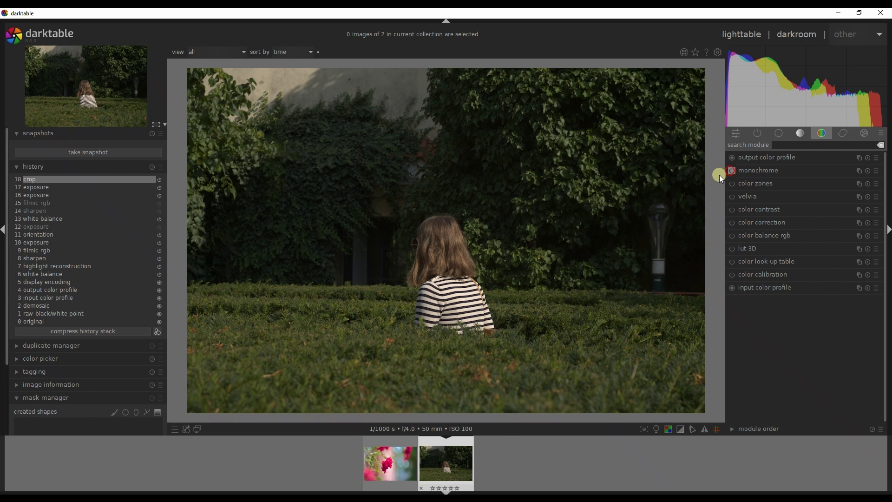
pyautogui.click(731, 171)
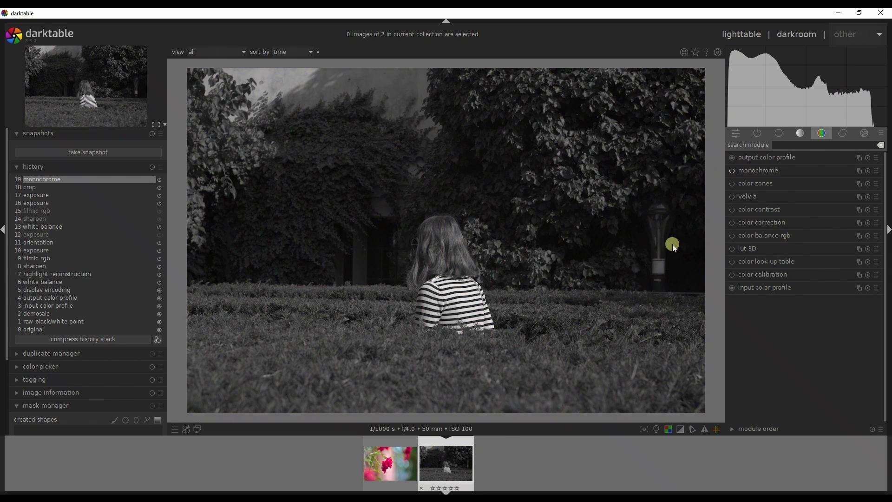
# Step: Shift the monochrome colour filter toward warm yellow-orange tones
pyautogui.click(771, 170)
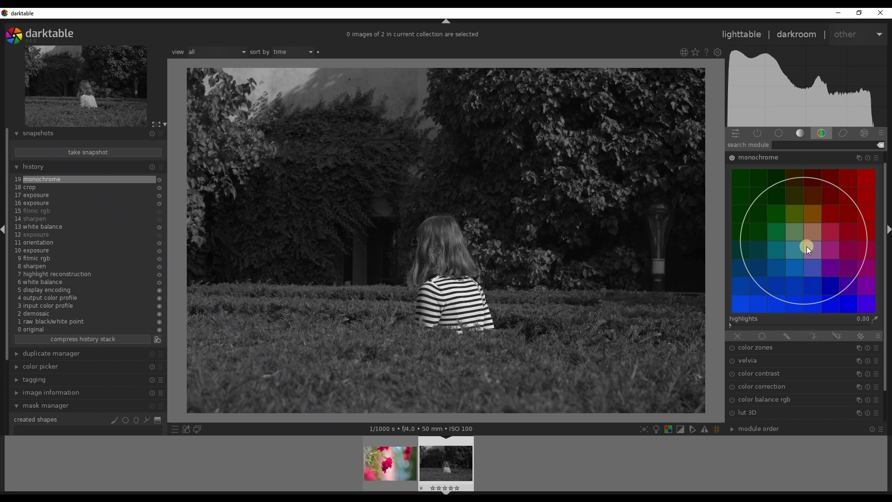
pyautogui.moveTo(806, 246); pyautogui.dragTo(756, 201)
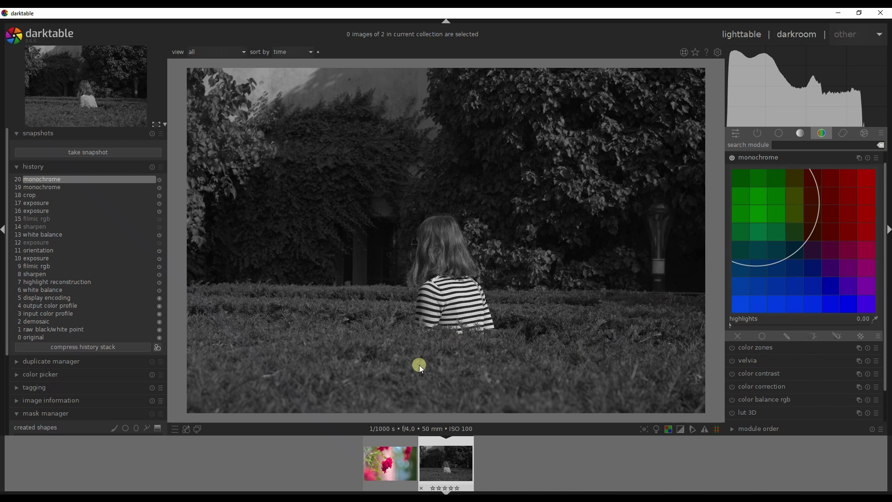
pyautogui.moveTo(837, 207); pyautogui.dragTo(803, 222)
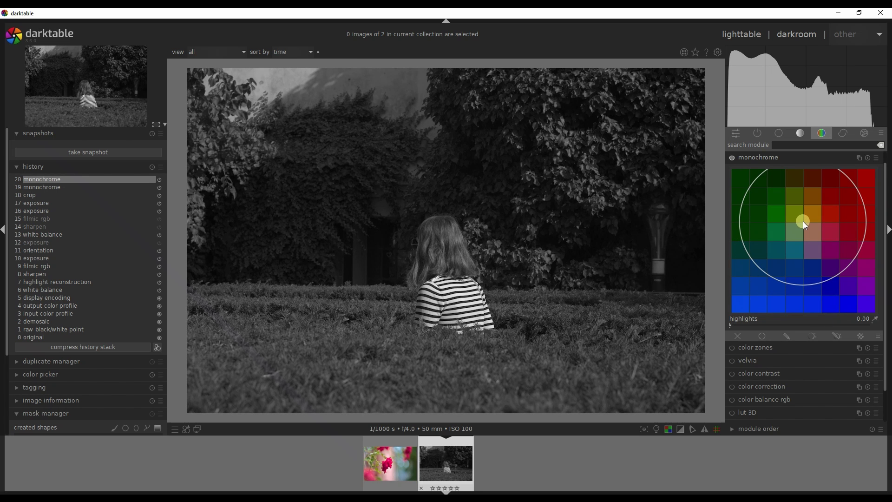
pyautogui.click(782, 161)
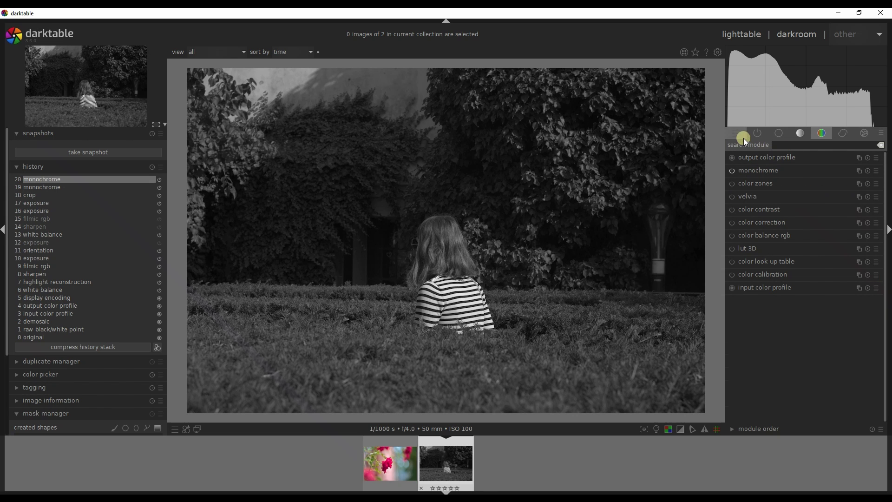
# Step: Raise the base curve's midtones and add a lowered shadow point to keep blacks deep
pyautogui.click(760, 134)
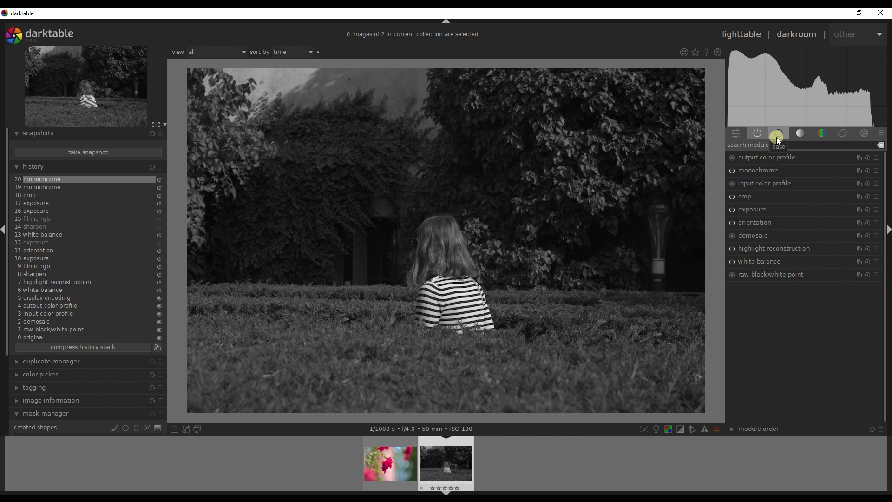
pyautogui.click(777, 136)
pyautogui.click(776, 193)
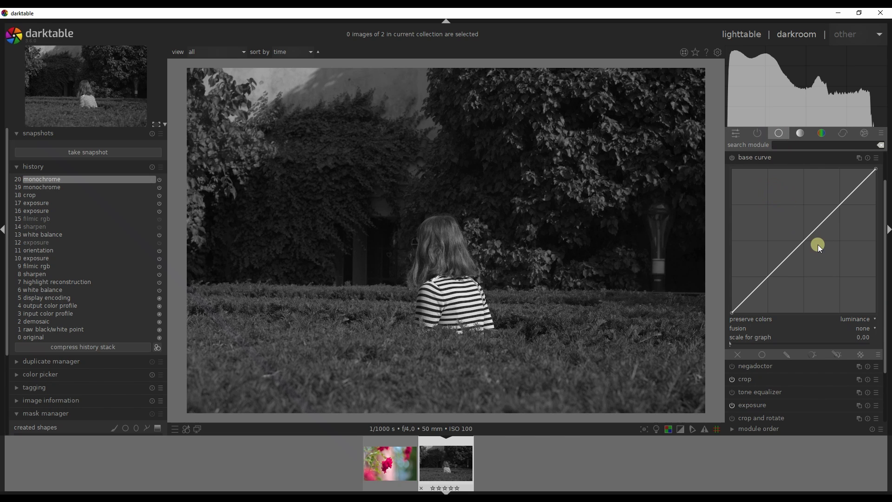
pyautogui.moveTo(816, 225); pyautogui.dragTo(810, 202)
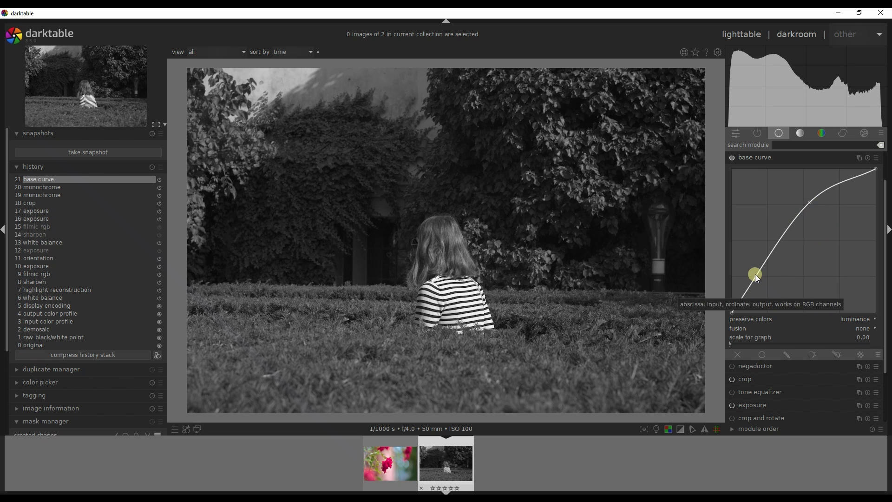
pyautogui.moveTo(759, 276); pyautogui.dragTo(755, 290)
pyautogui.click(773, 260)
pyautogui.moveTo(774, 260); pyautogui.dragTo(771, 255)
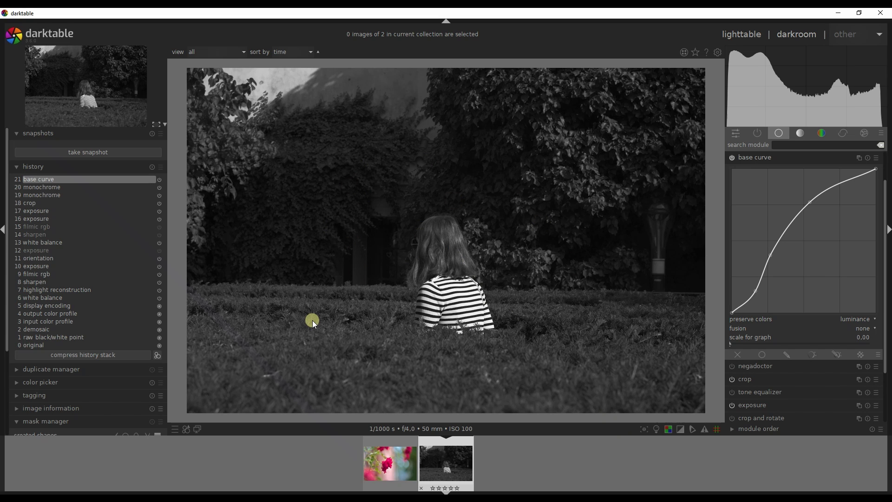
pyautogui.click(734, 134)
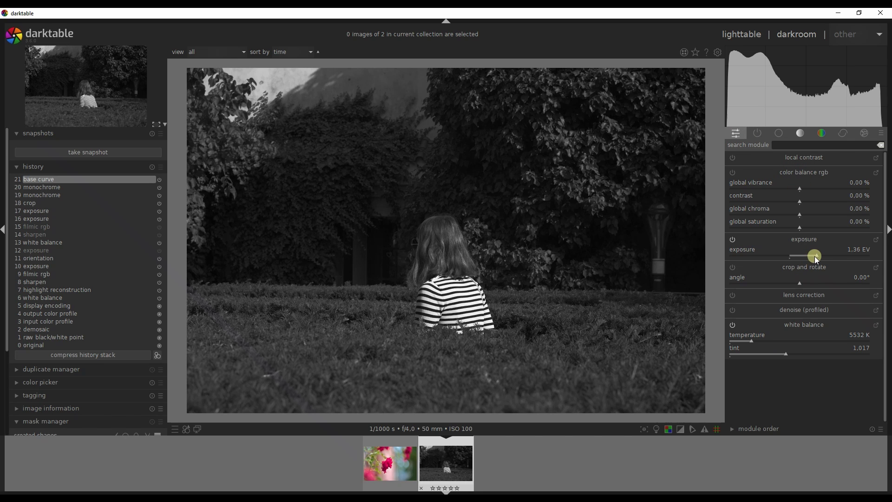
# Step: Raise the exposure from 1.36 EV to 1.68 EV
pyautogui.moveTo(816, 255); pyautogui.dragTo(819, 256)
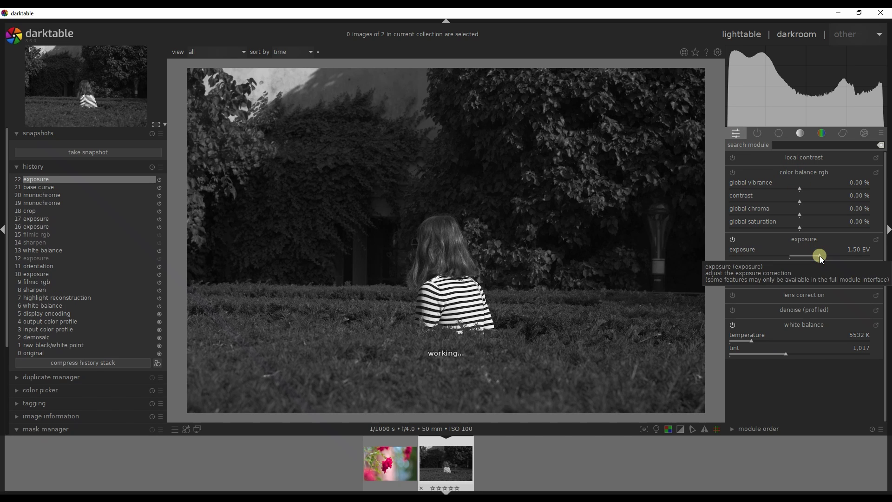
pyautogui.moveTo(820, 255); pyautogui.dragTo(822, 257)
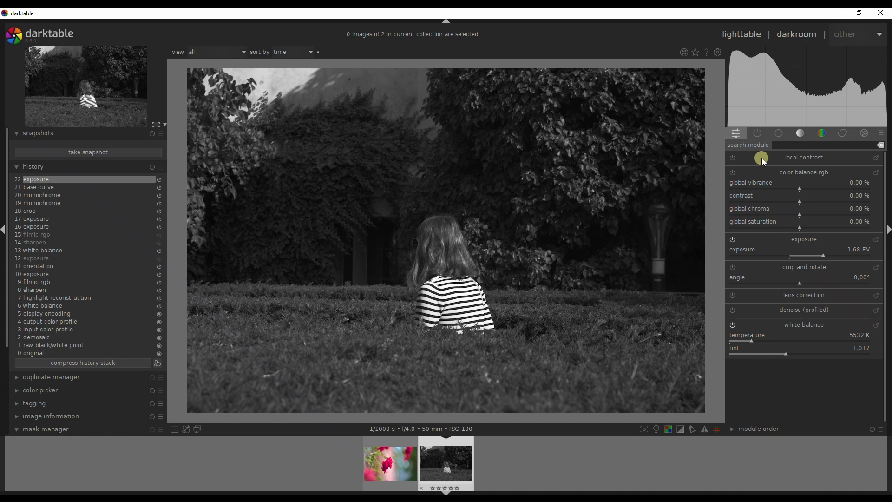
# Step: In shadows and highlights, set highlights to about -53 and lower shadows to about +22
pyautogui.click(759, 131)
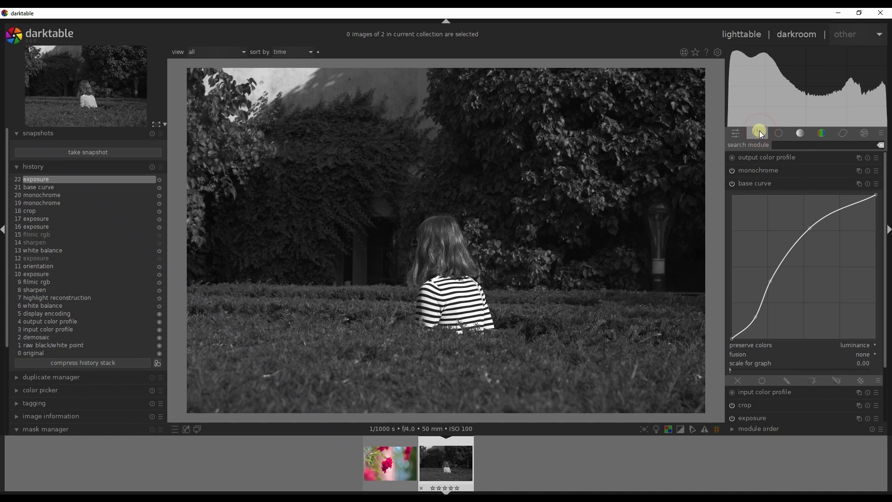
pyautogui.click(780, 185)
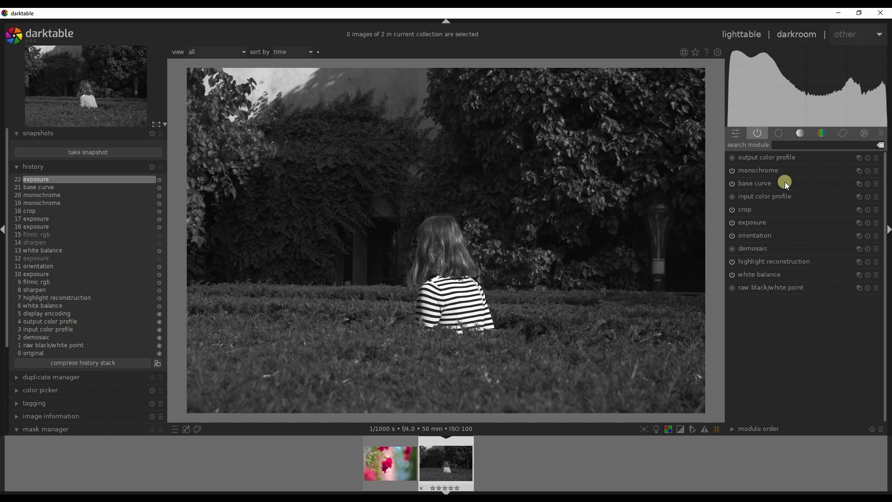
pyautogui.click(779, 135)
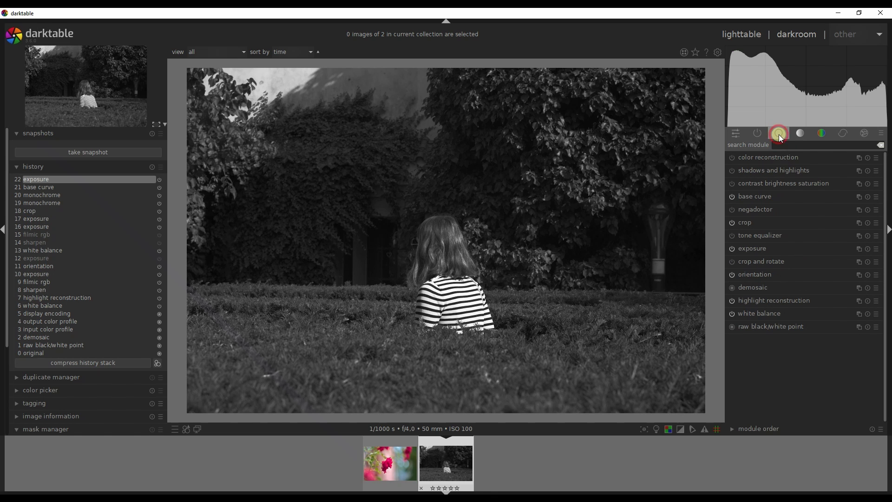
pyautogui.click(779, 173)
pyautogui.moveTo(765, 190); pyautogui.dragTo(759, 188)
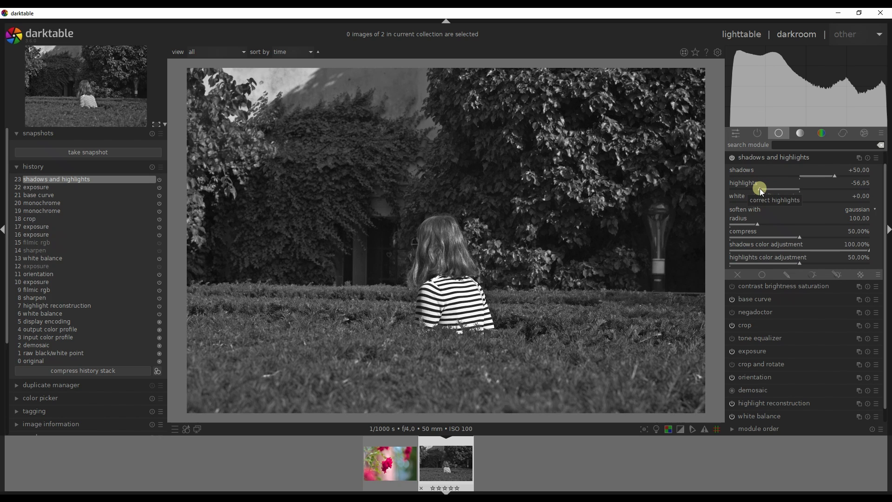
pyautogui.click(760, 188)
pyautogui.click(833, 177)
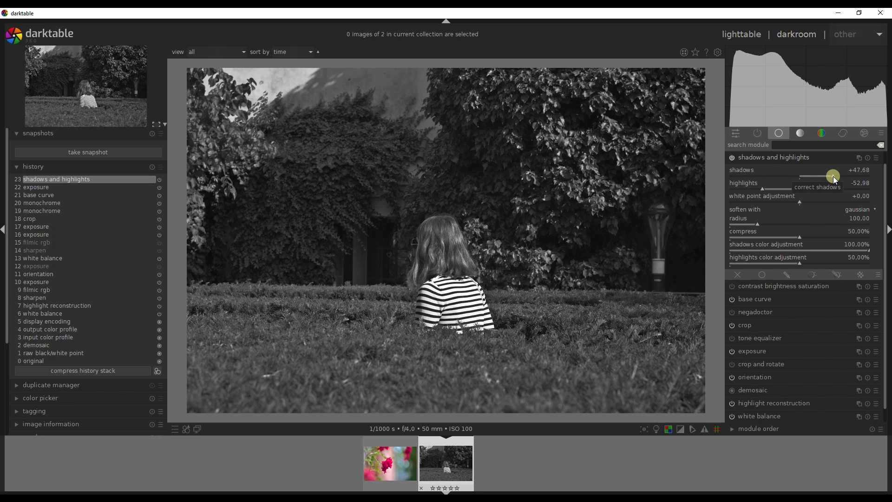
pyautogui.moveTo(832, 177)
pyautogui.mouseDown()
pyautogui.moveTo(815, 172)
pyautogui.moveTo(828, 176)
pyautogui.mouseUp()
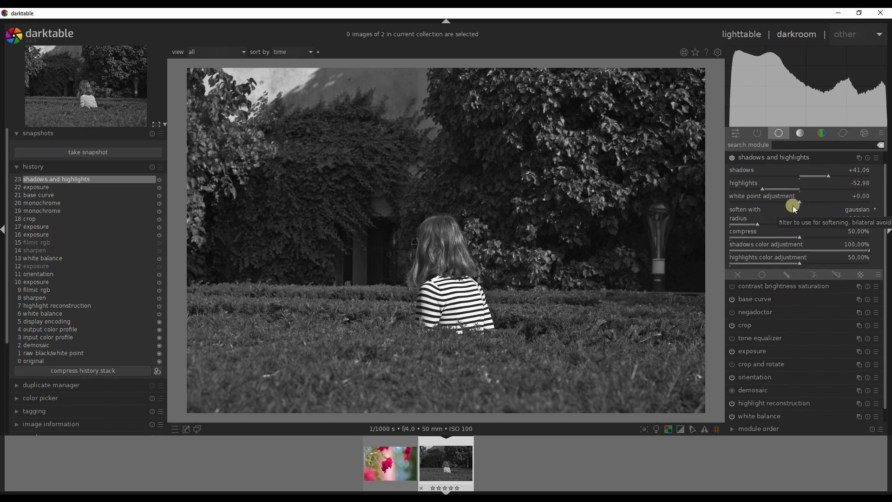
pyautogui.click(768, 154)
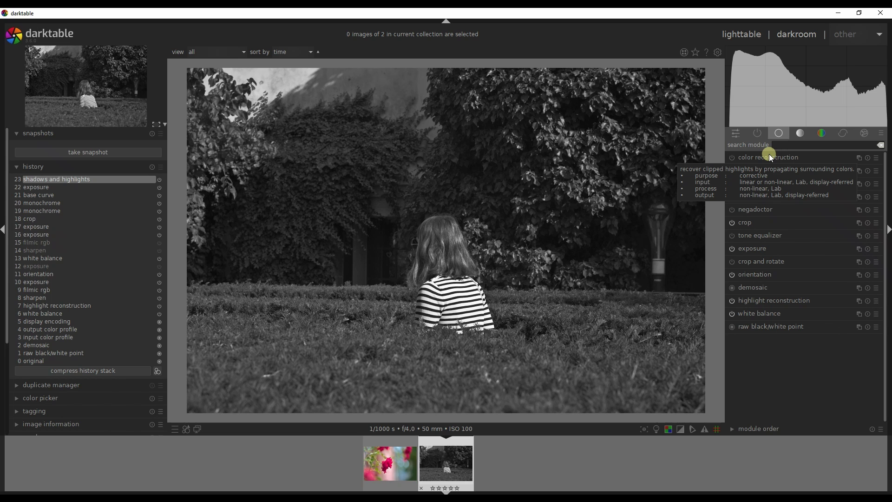
pyautogui.click(758, 133)
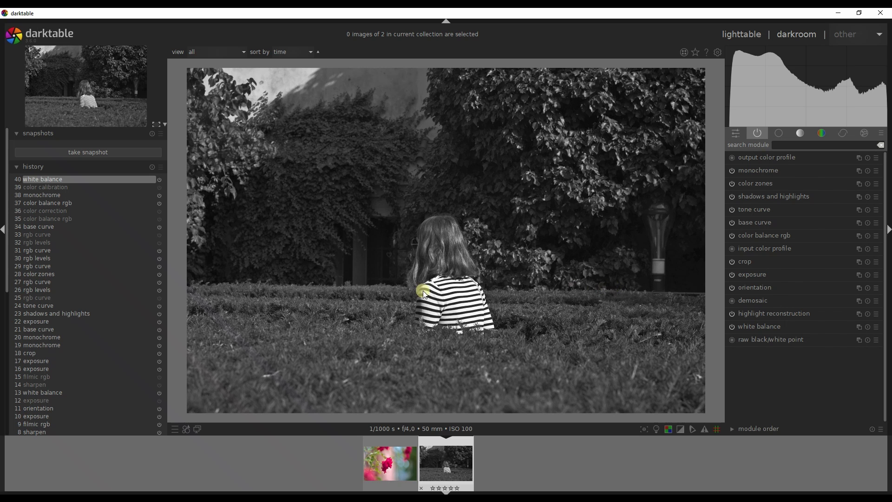
# Step: Select both photos in the collection with Ctrl+A
pyautogui.scroll(4, 424, 289)
pyautogui.scroll(-4, 472, 193)
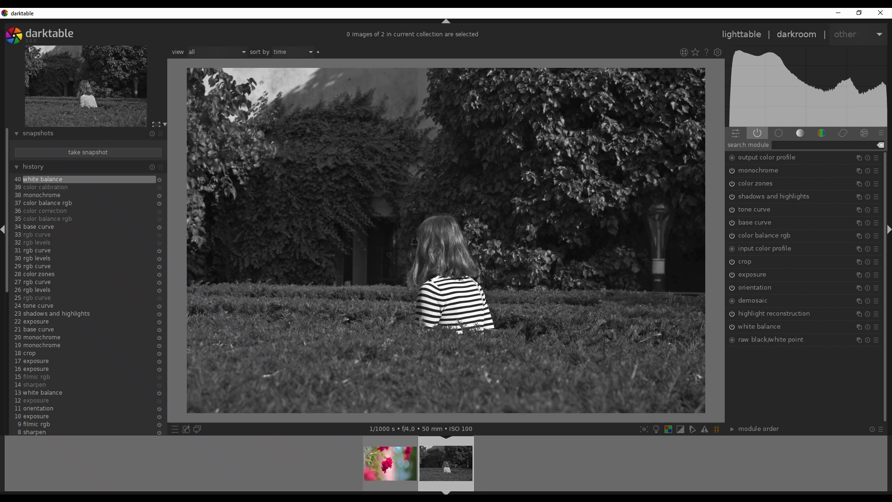
pyautogui.moveTo(377, 450); pyautogui.dragTo(355, 474)
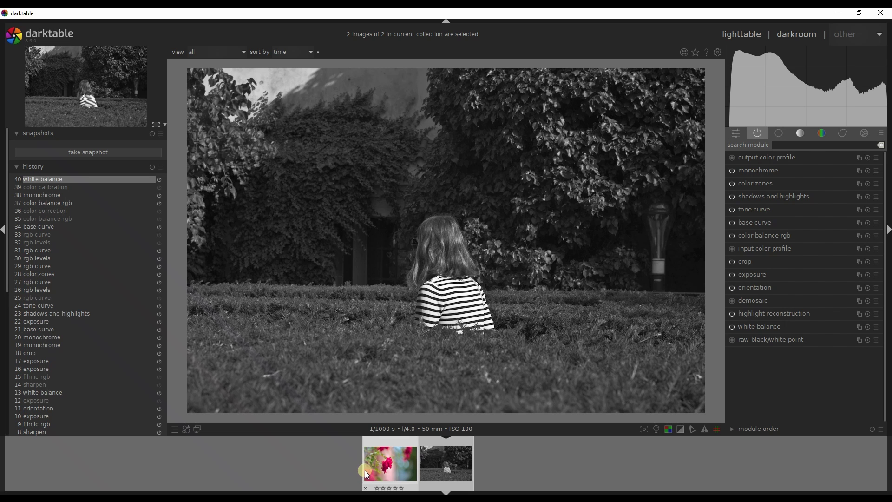
pyautogui.hotkey('ctrl', 'a')
# Step: Switch to the lighttable and start choosing the export destination folder
pyautogui.click(881, 36)
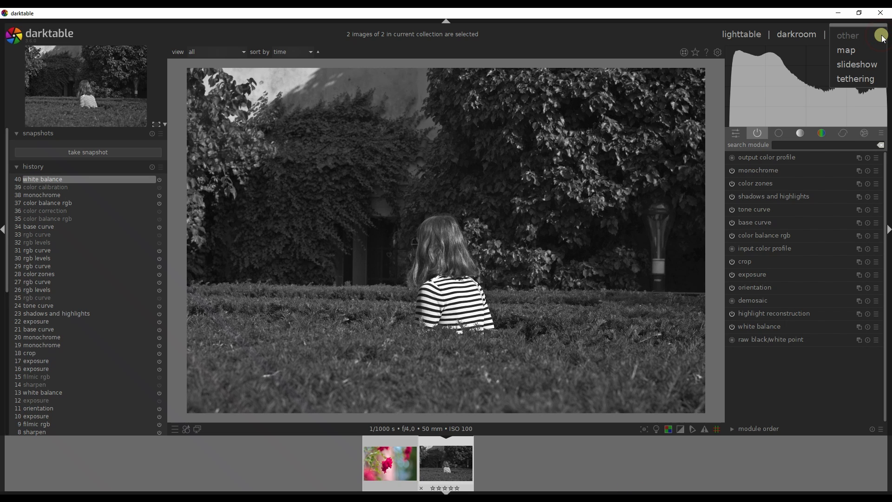
pyautogui.click(752, 40)
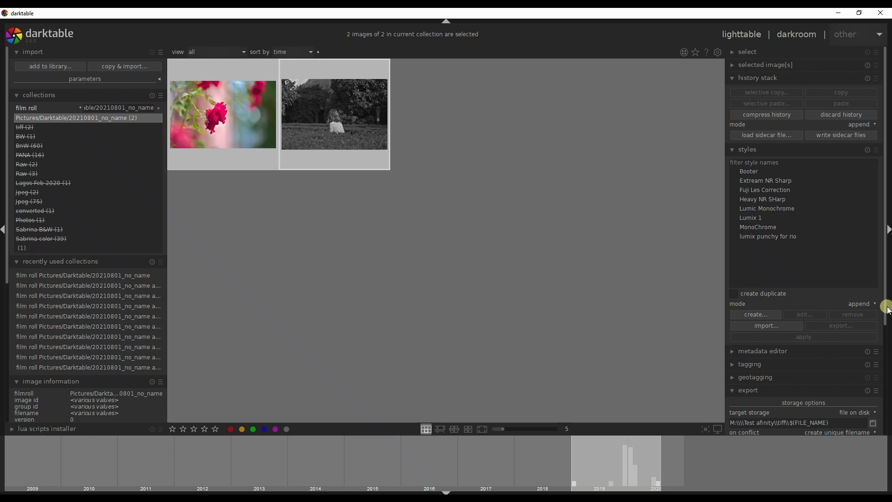
pyautogui.scroll(-3, 885, 319)
pyautogui.click(873, 270)
# Step: Export both photos as quality-100, 8-bit JPEGs into the LEICA folder
pyautogui.click(190, 112)
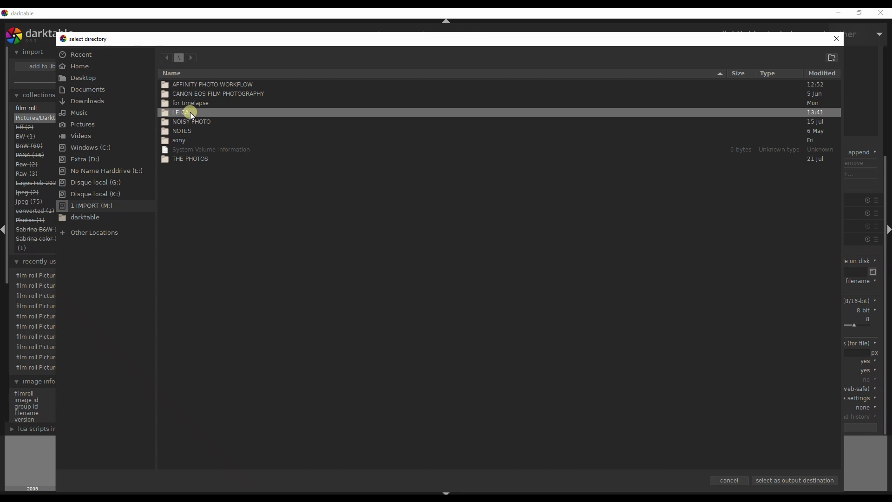
pyautogui.doubleClick(191, 112)
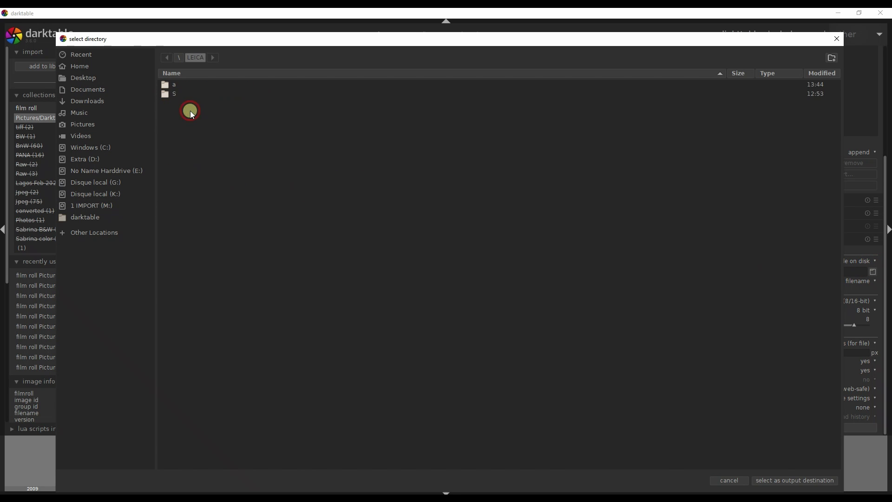
pyautogui.click(782, 479)
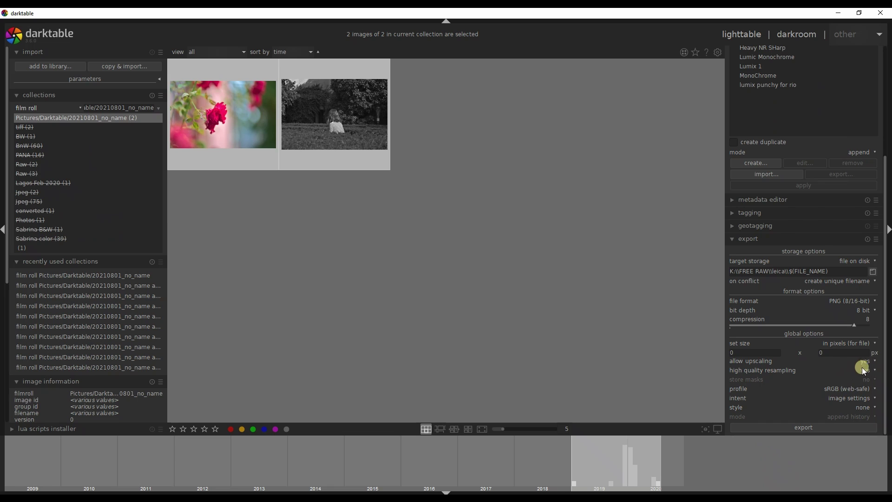
pyautogui.click(865, 302)
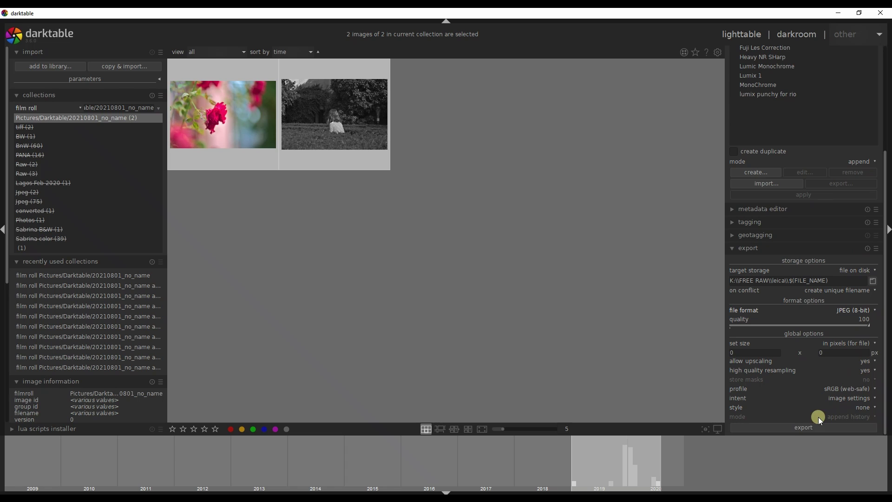
pyautogui.click(790, 426)
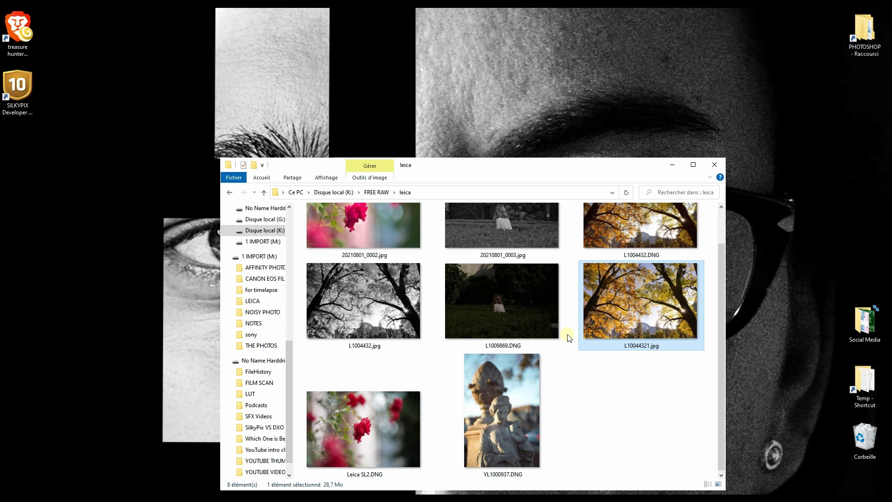
# Step: Scroll the leica folder to find the original L1009869.DNG garden photo
pyautogui.scroll(1, 569, 337)
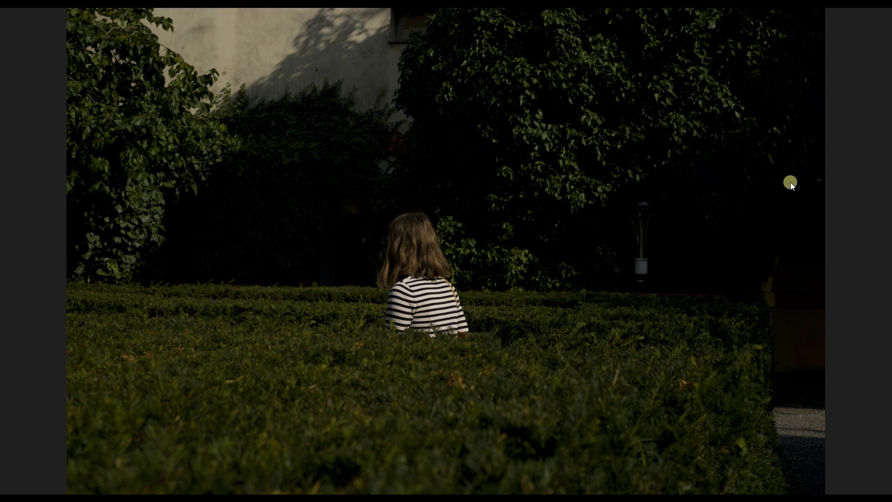
# Step: Close Honeyview to return to the leica folder in File Explorer
pyautogui.moveTo(885, 14)
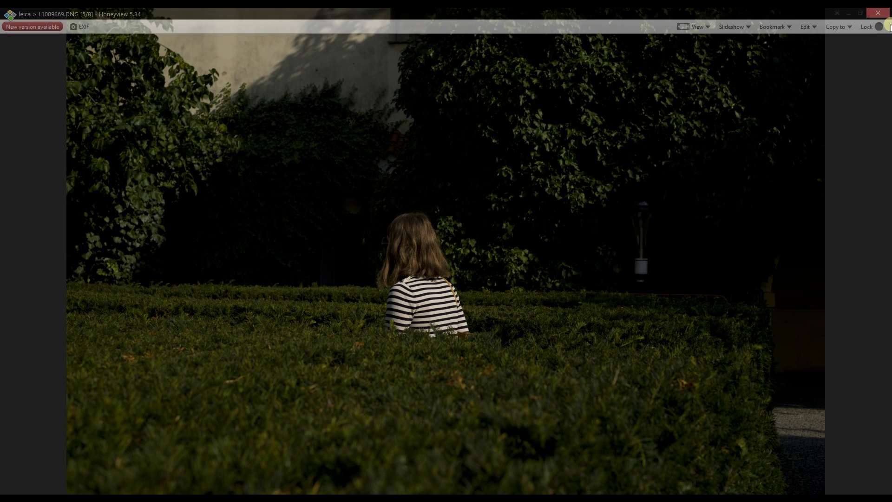
pyautogui.click(884, 13)
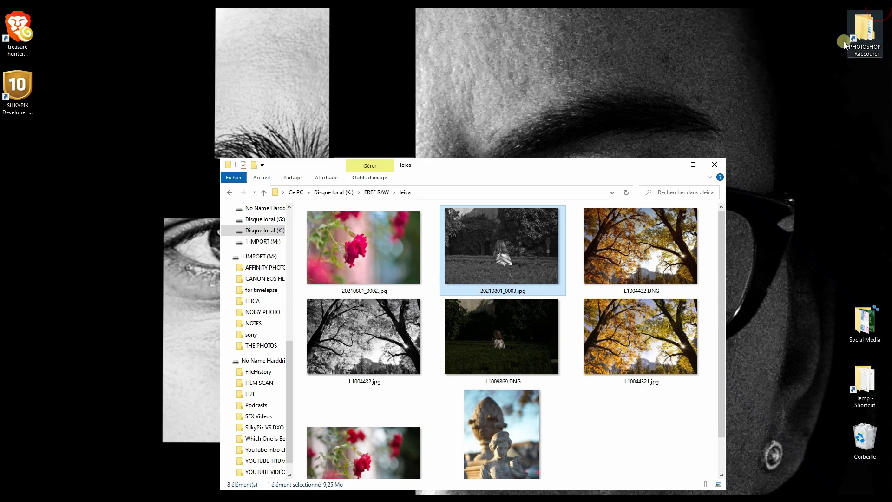
# Step: View the original Leica SL2.DNG, then the exported rose 20210801_0002.jpg
pyautogui.scroll(-1, 606, 420)
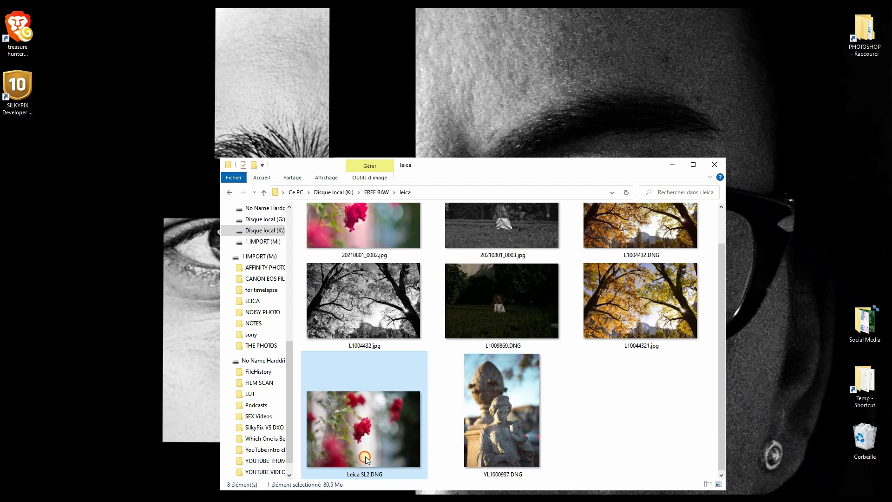
pyautogui.doubleClick(365, 456)
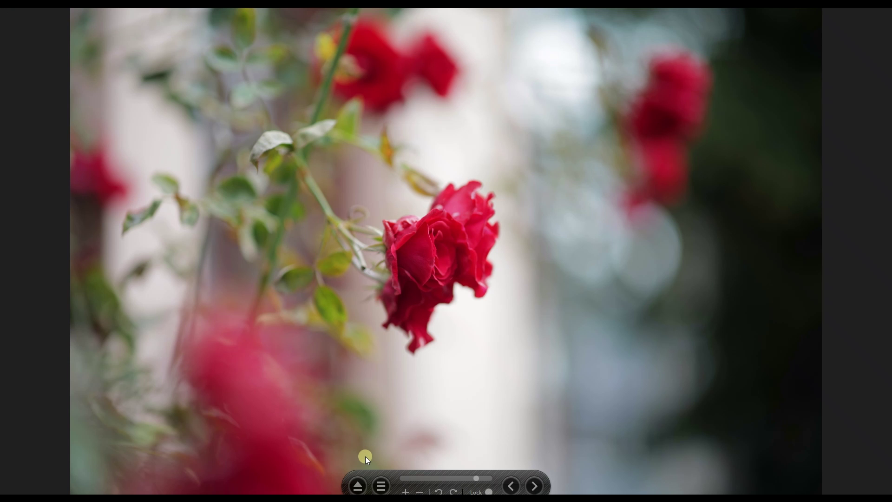
pyautogui.click(881, 15)
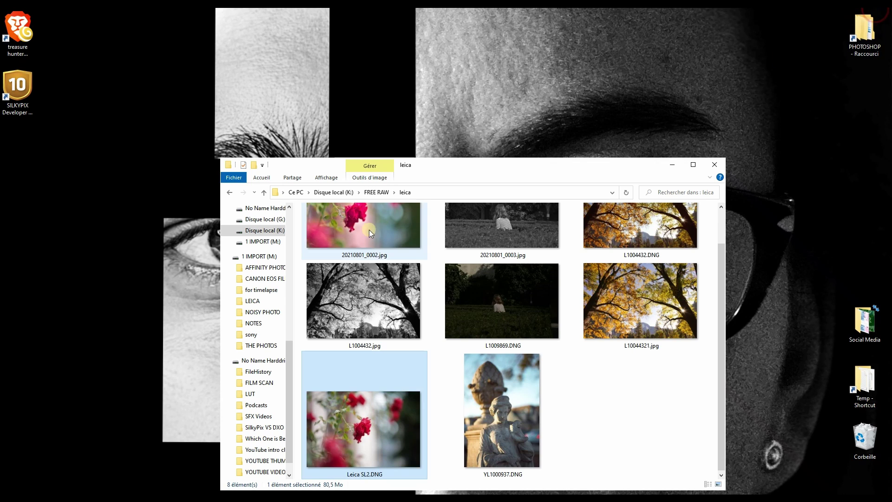
pyautogui.doubleClick(350, 233)
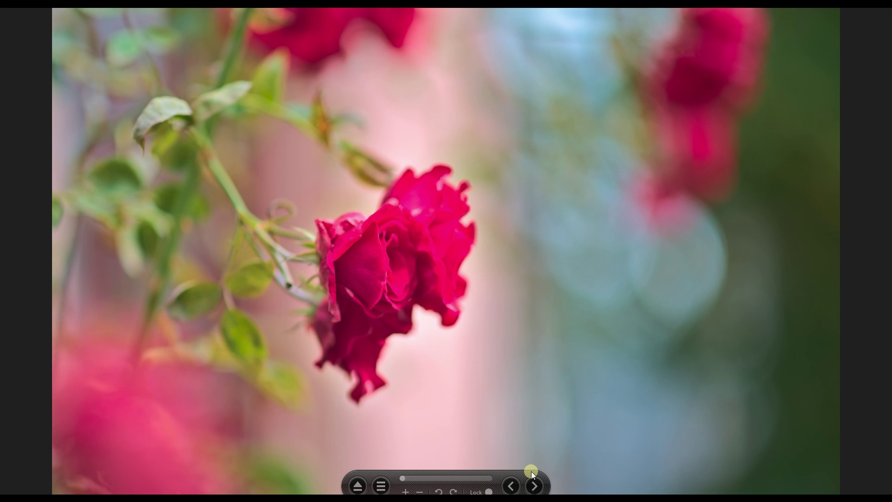